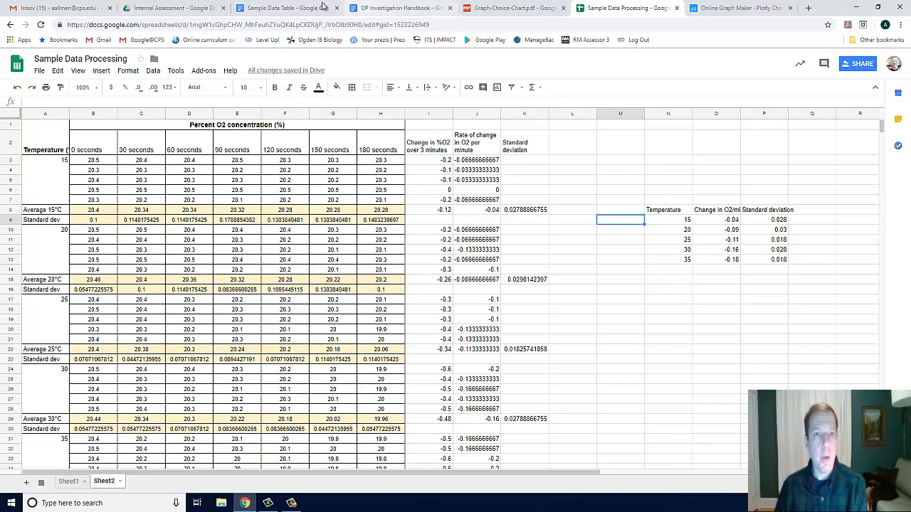
Open the Sample Data Table document and examine the research question for the independent and dependent variables
left_click(279, 8)
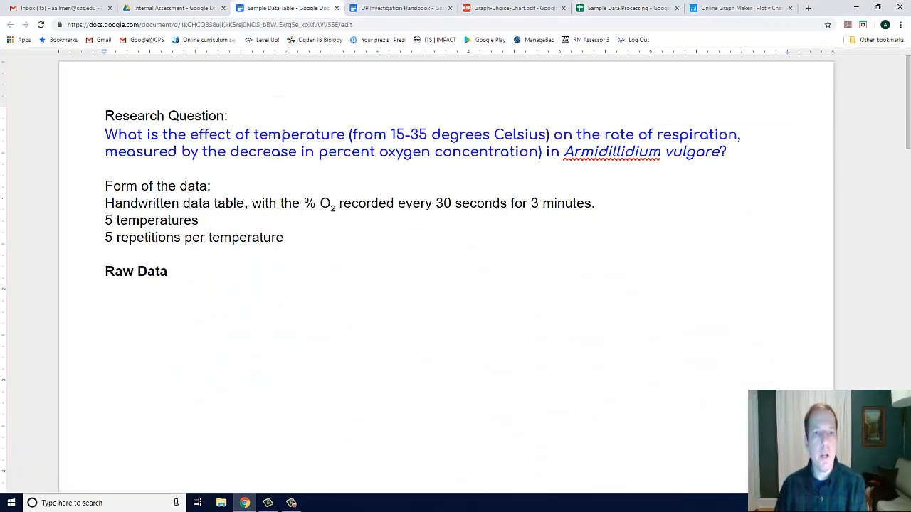
double_click(285, 134)
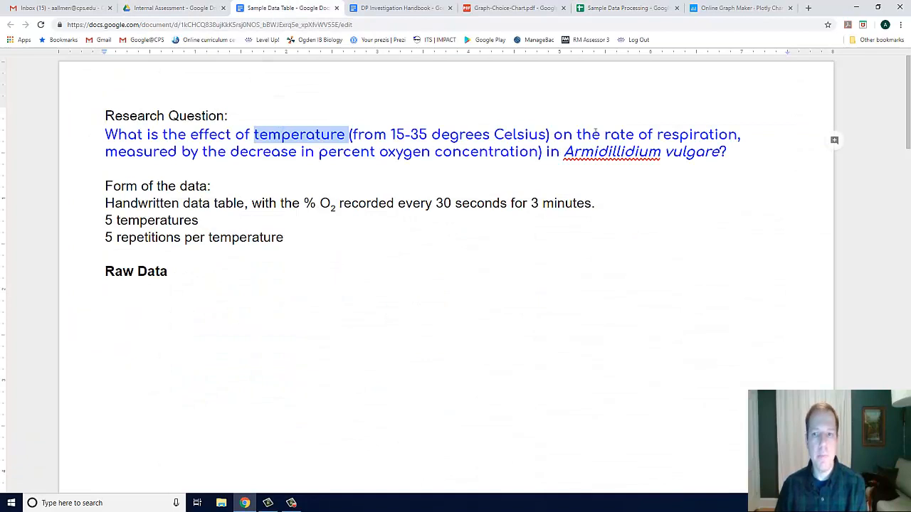
left_click_drag(607, 134, 738, 138)
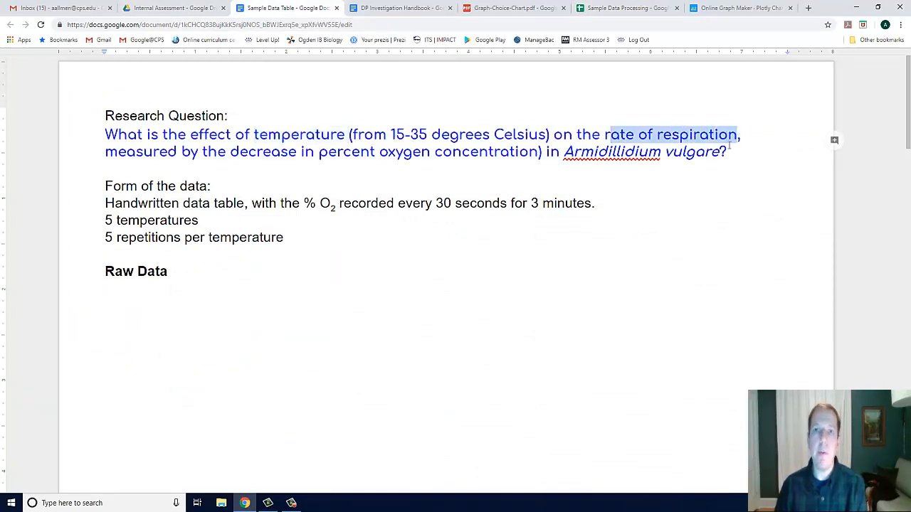
Return to the Sample Data Processing spreadsheet and examine the temperature groups in column A and the summary table's Temperature column
left_click(621, 6)
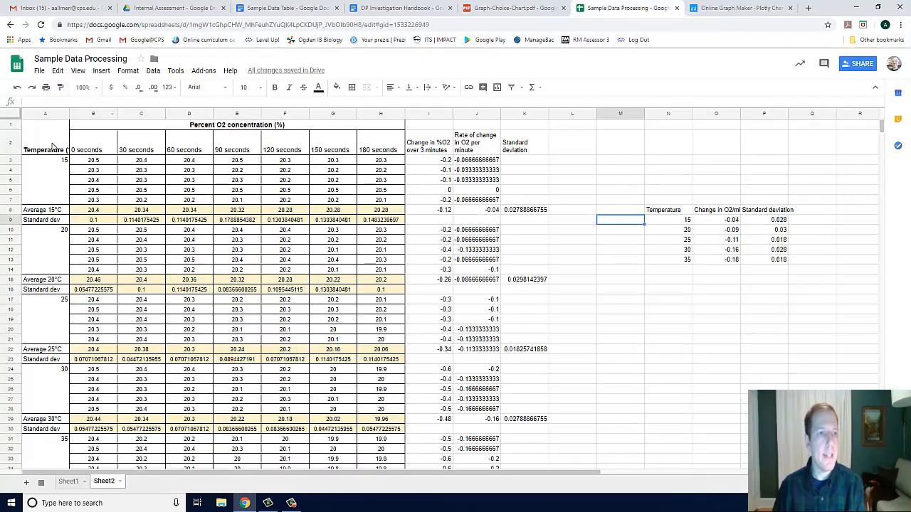
left_click(52, 173)
left_click(56, 248)
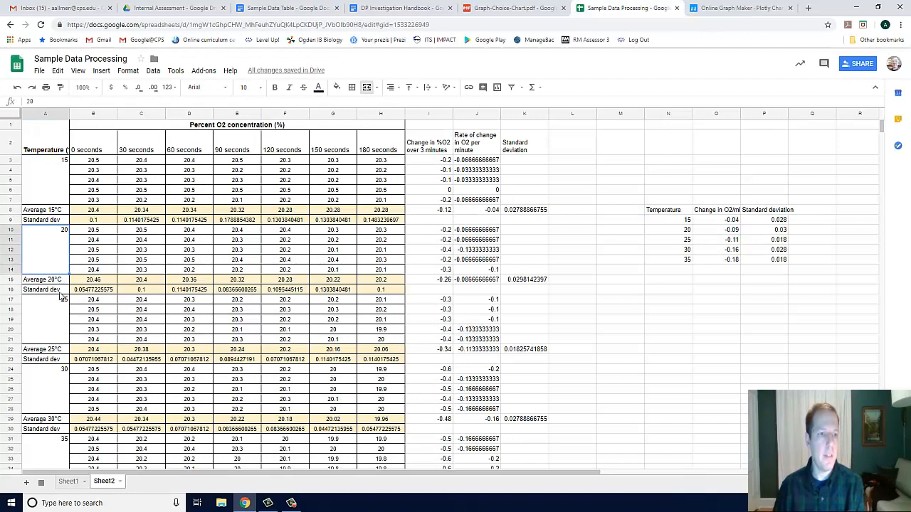
left_click(61, 315)
left_click(55, 377)
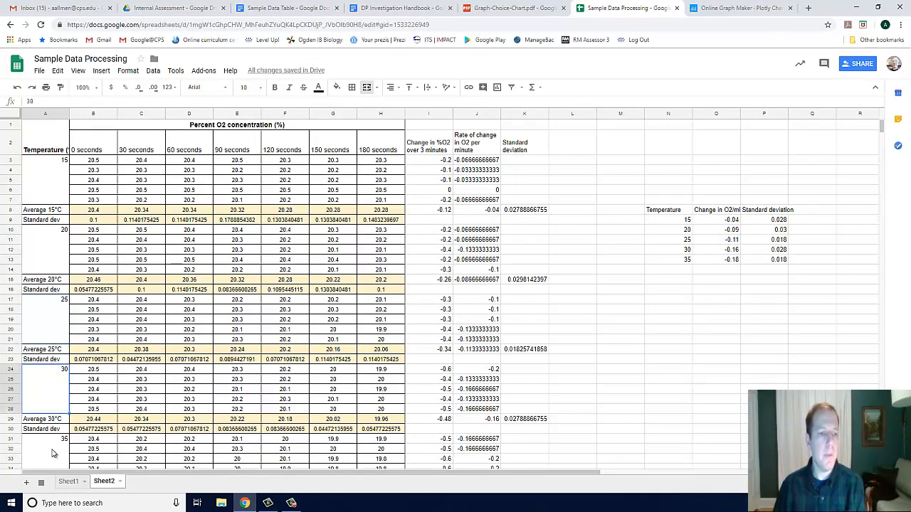
left_click(663, 214)
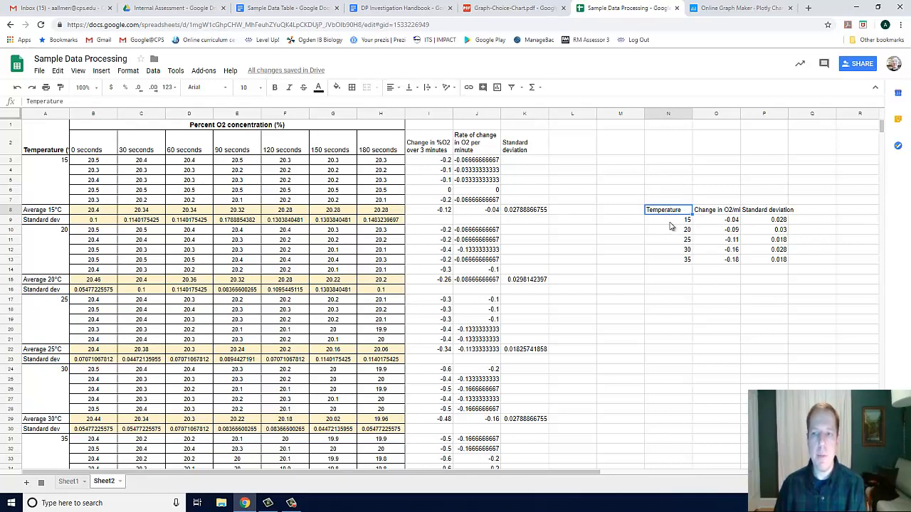
left_click(670, 222)
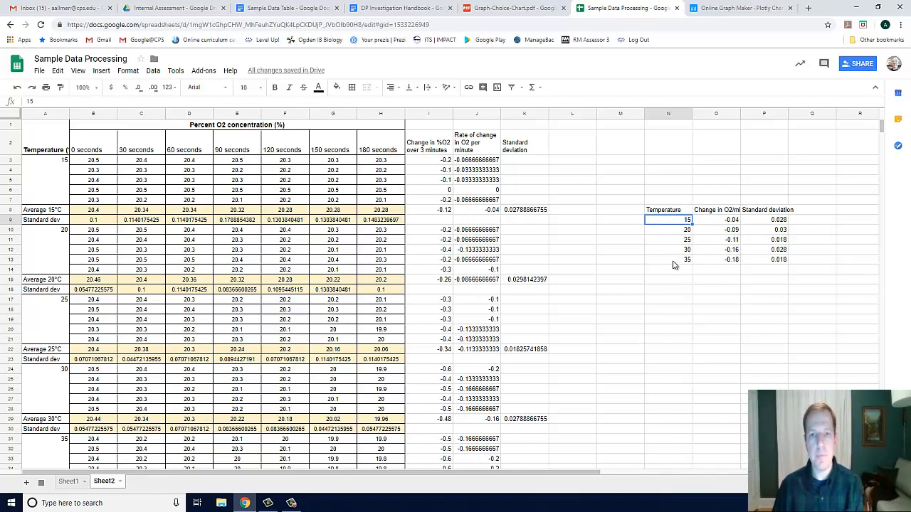
Examine the columns for change in %O2 over 3 minutes and rate of change per minute across the 15°C trials
left_click(435, 144)
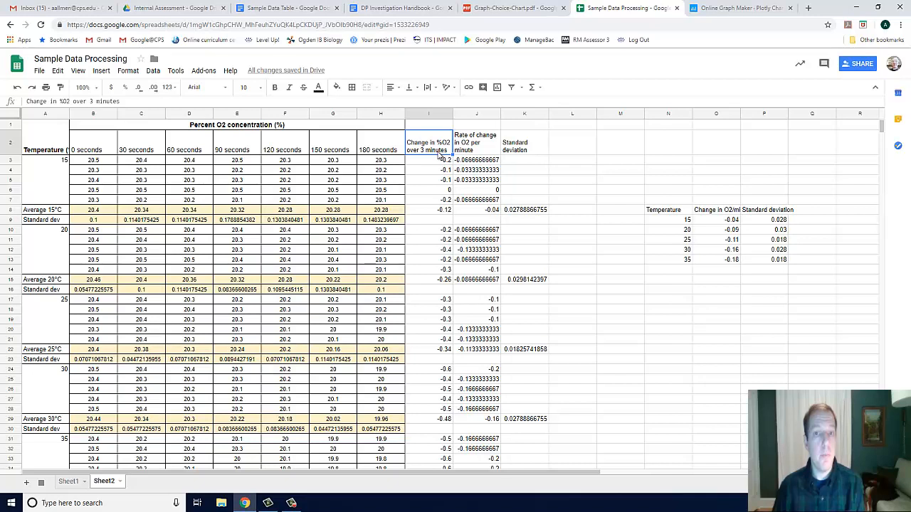
left_click(472, 145)
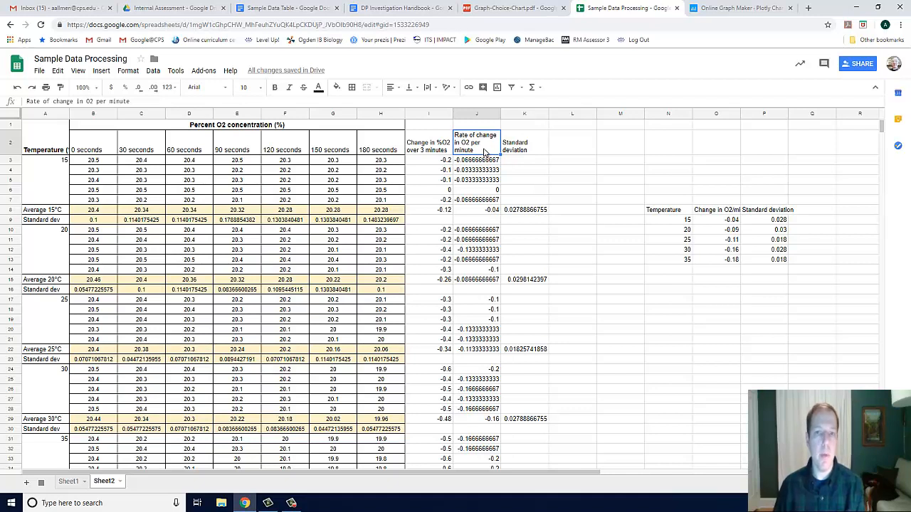
key("Down")
key("Down")
key("Down")
key("Down")
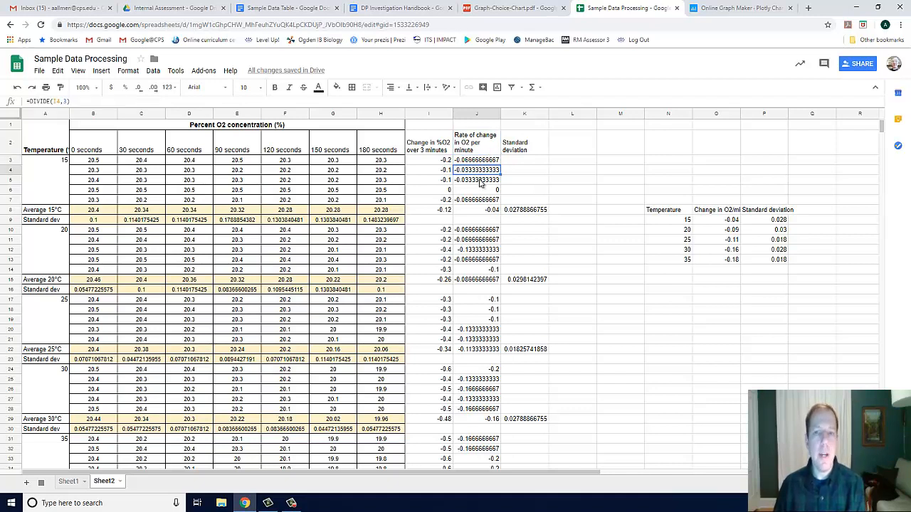
key("Down")
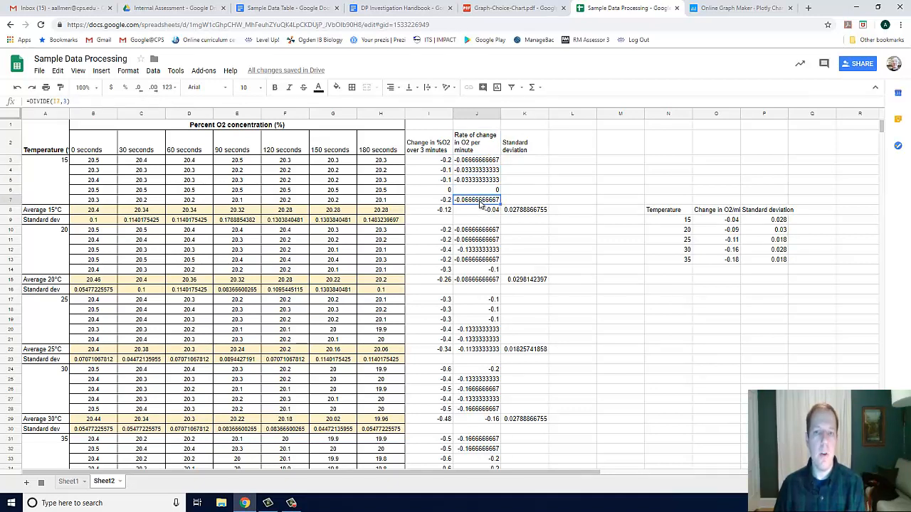
Compare the average rates of change for 15°C and 20°C with the Change in O2/min values in the summary table
left_click(479, 212)
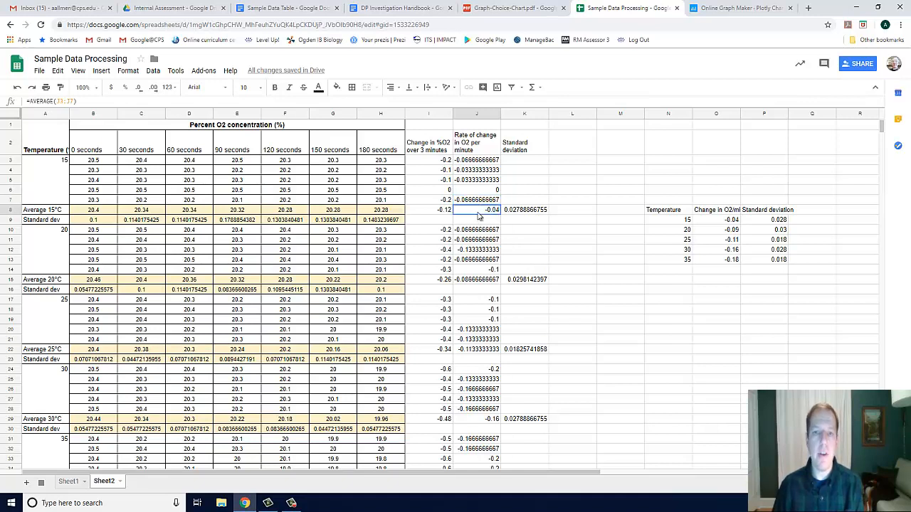
left_click(42, 212)
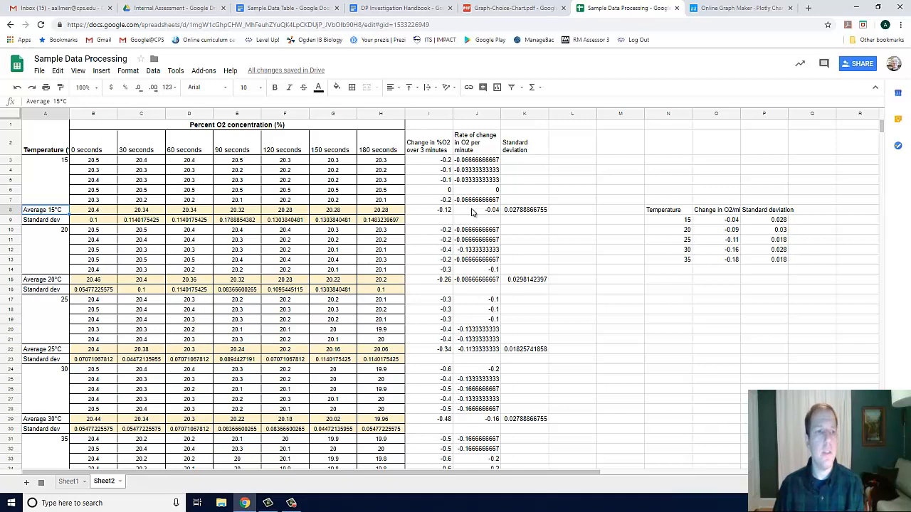
left_click(472, 211)
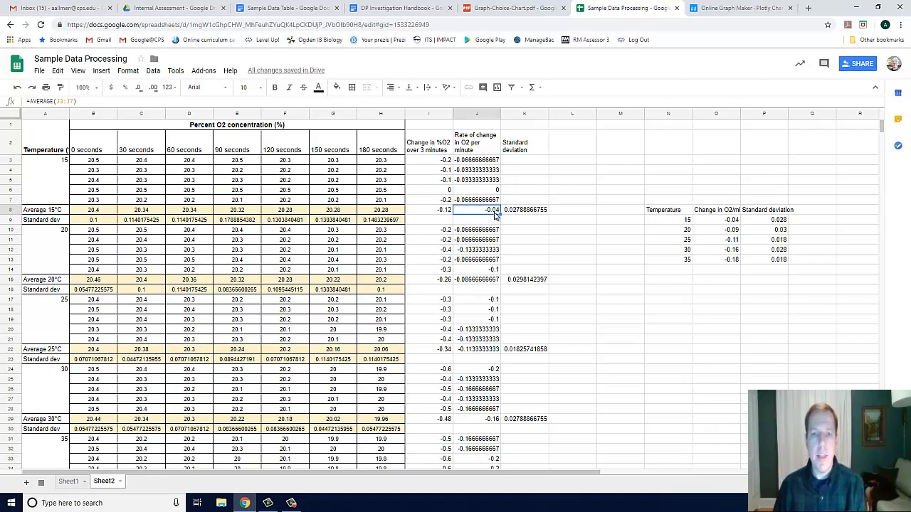
left_click(727, 219)
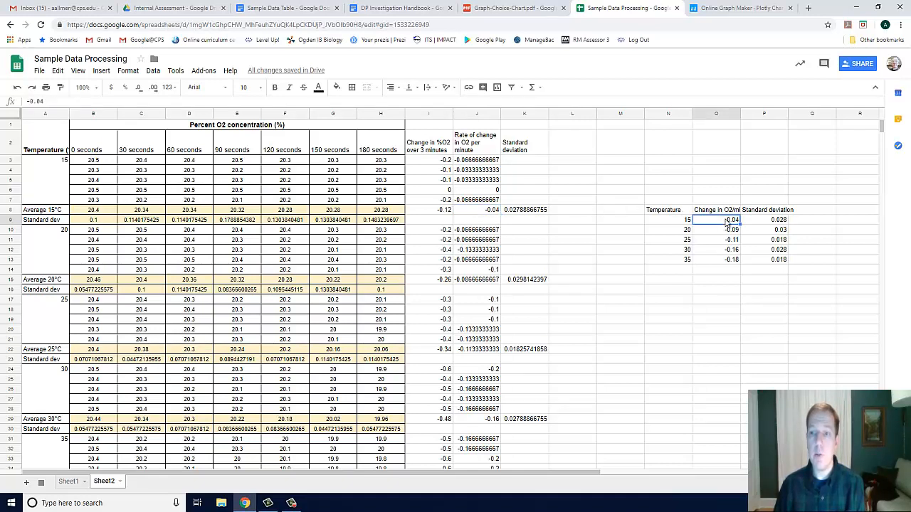
left_click(473, 281)
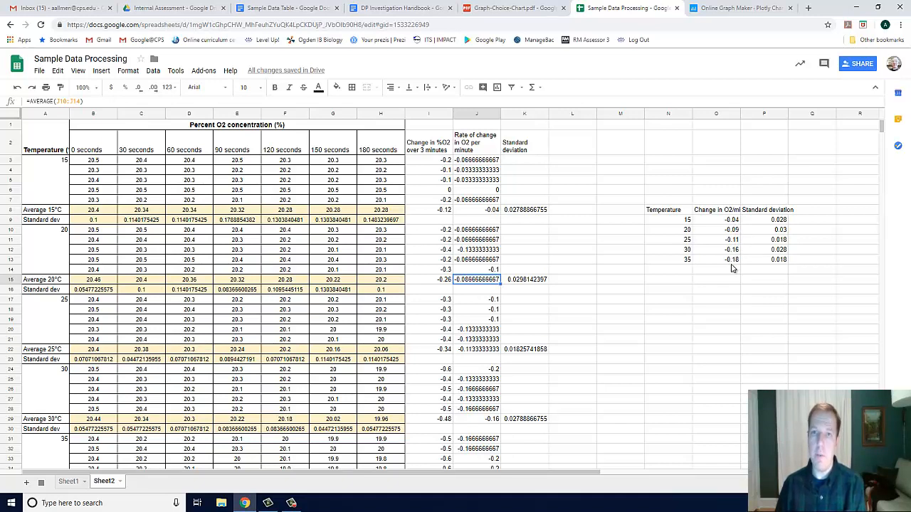
Check the 15°C standard deviation against its summary table entry, and select the whole summary table N8:P13
left_click(525, 211)
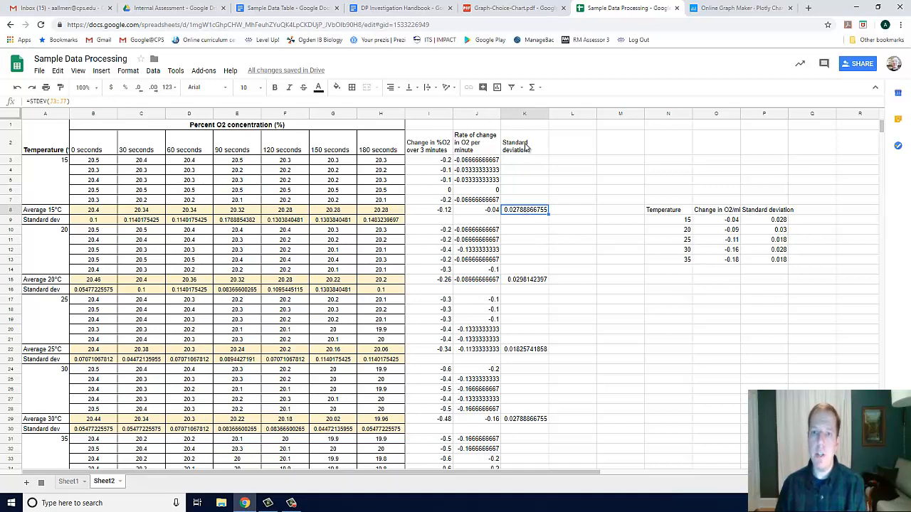
left_click(488, 211)
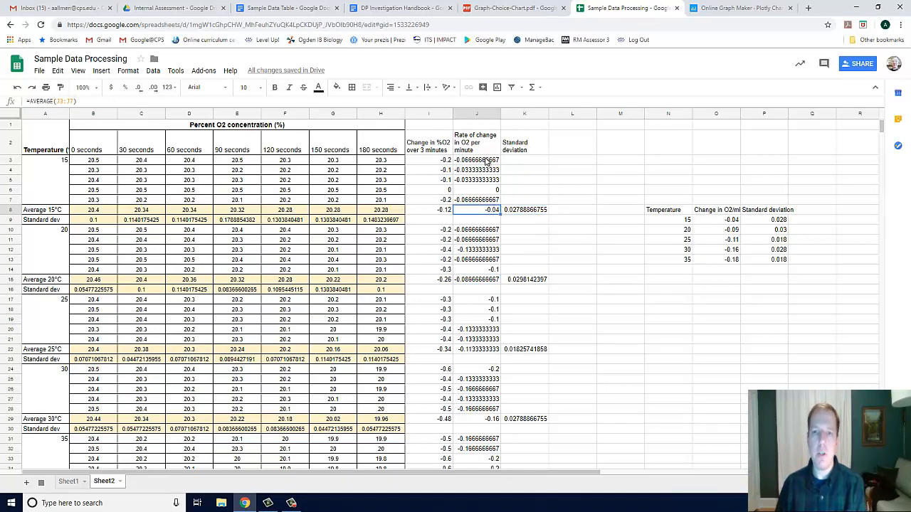
left_click(523, 212)
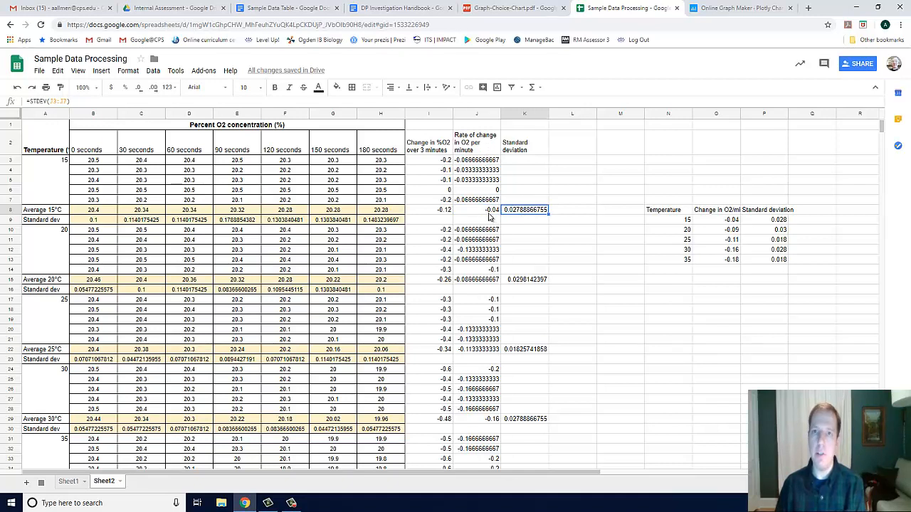
left_click(765, 224)
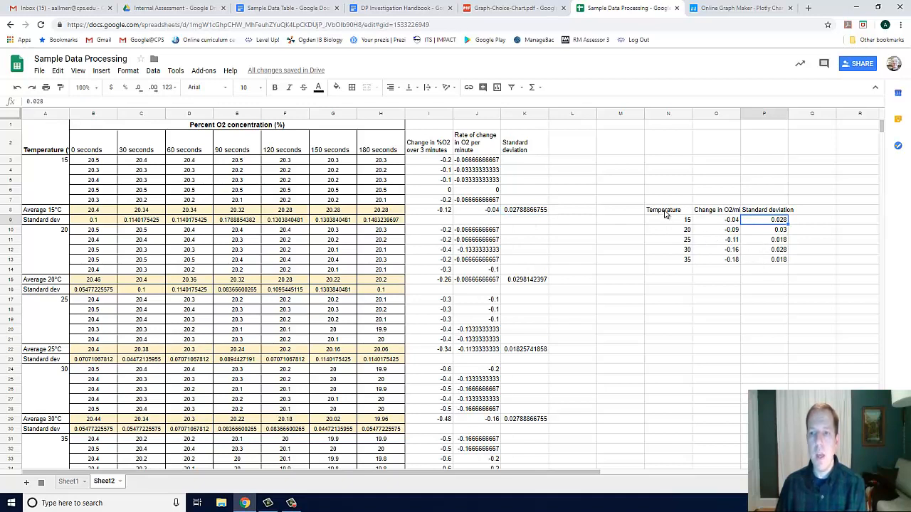
left_click_drag(665, 212, 755, 262)
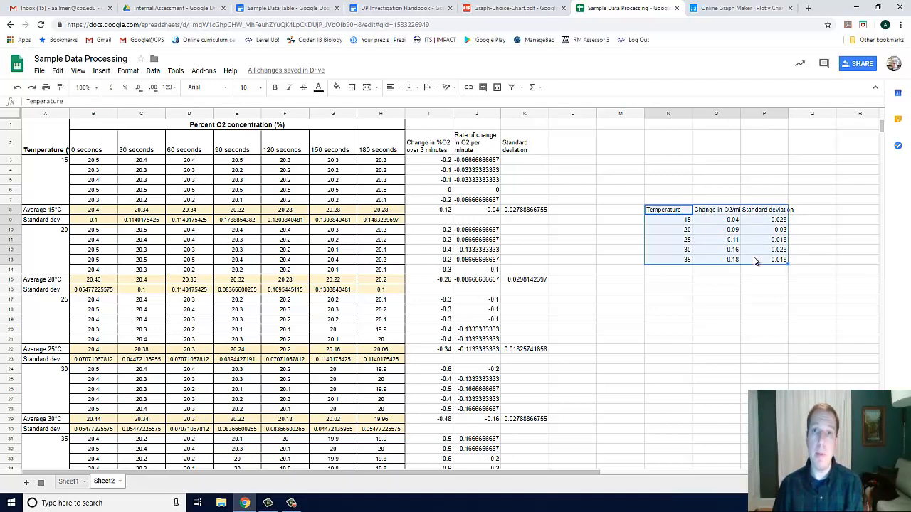
Review the Creating Graphs section of the DP Investigation Handbook for recommended graphing programs, and switch to Plotly
left_click(378, 10)
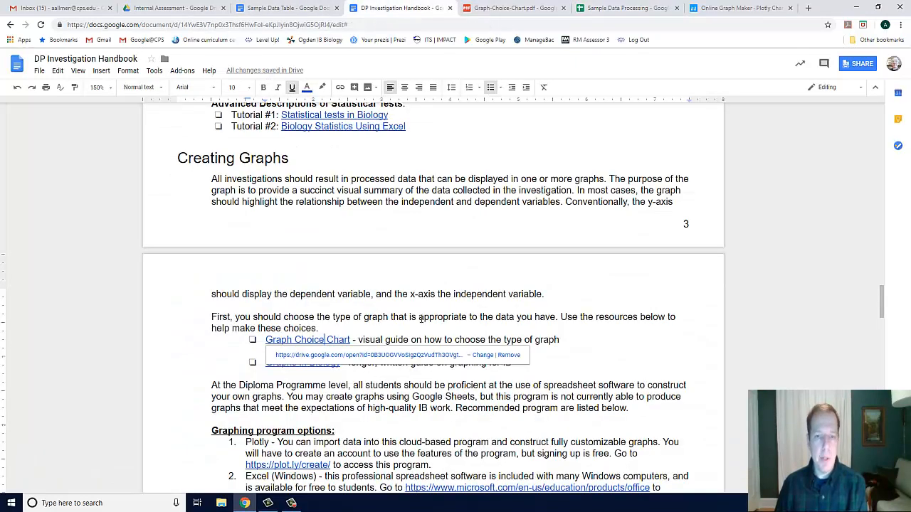
scroll(420, 318, "down", 1)
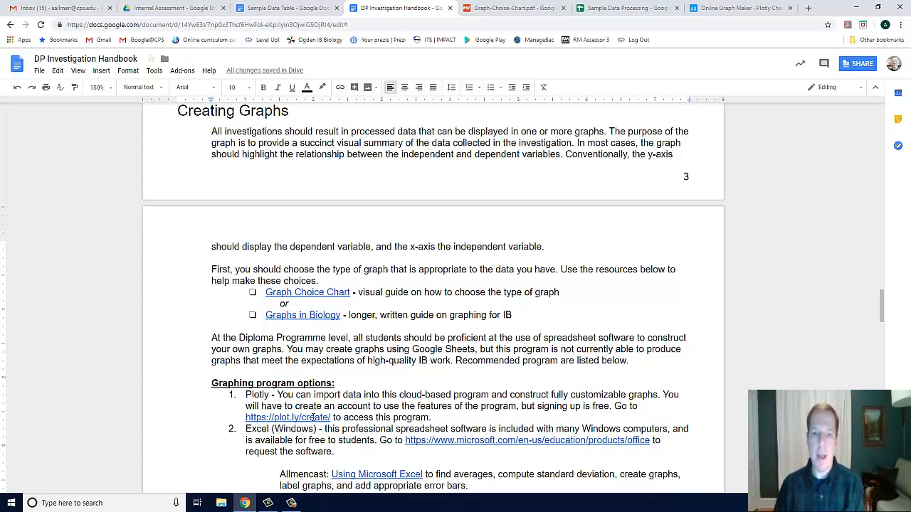
left_click(717, 9)
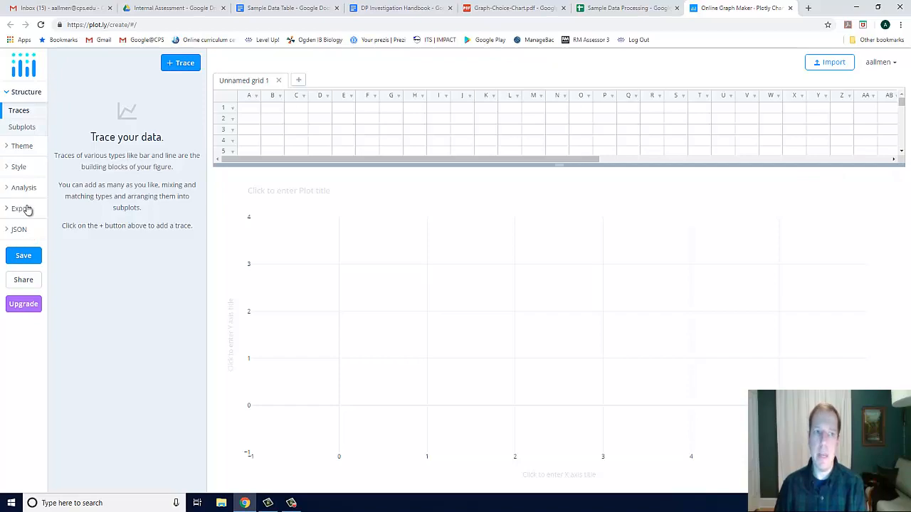
Copy the temperature summary table from the Sample Data Processing spreadsheet into columns A to C of the Plotly grid, starting at row 1
left_click(617, 11)
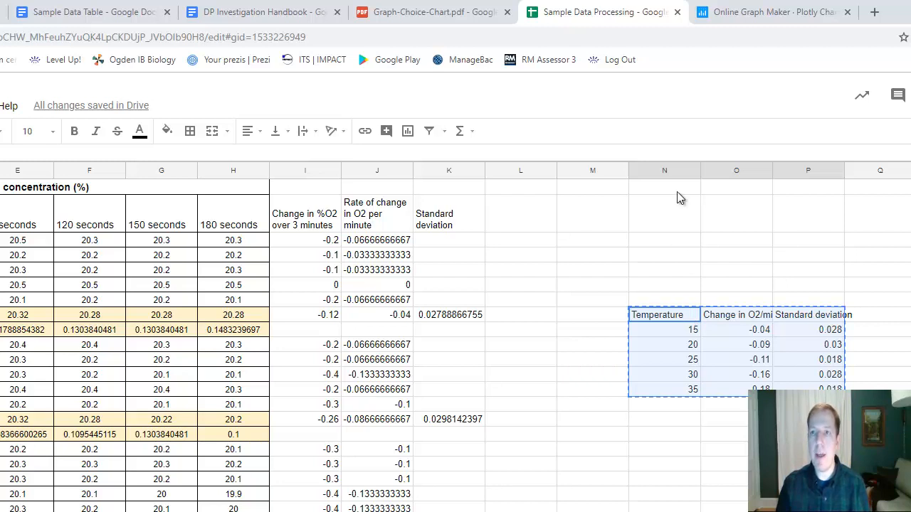
left_click(749, 12)
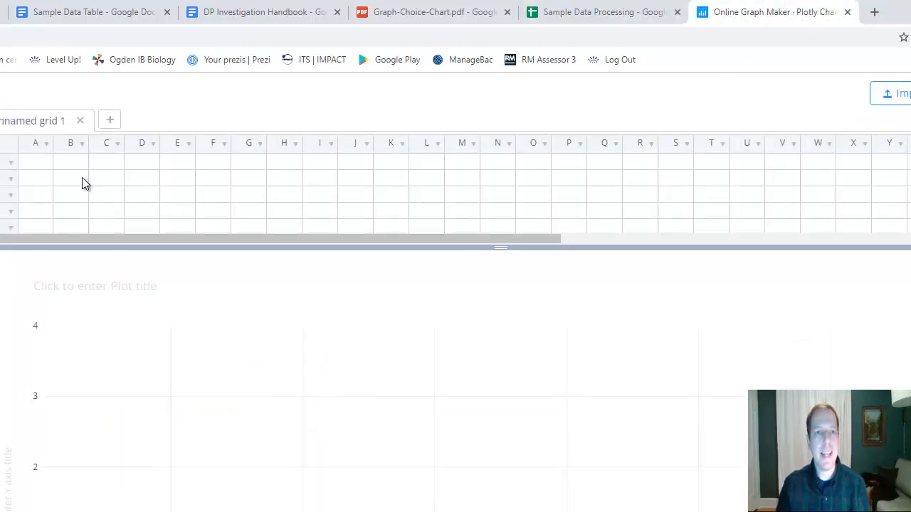
left_click_drag(41, 161, 116, 225)
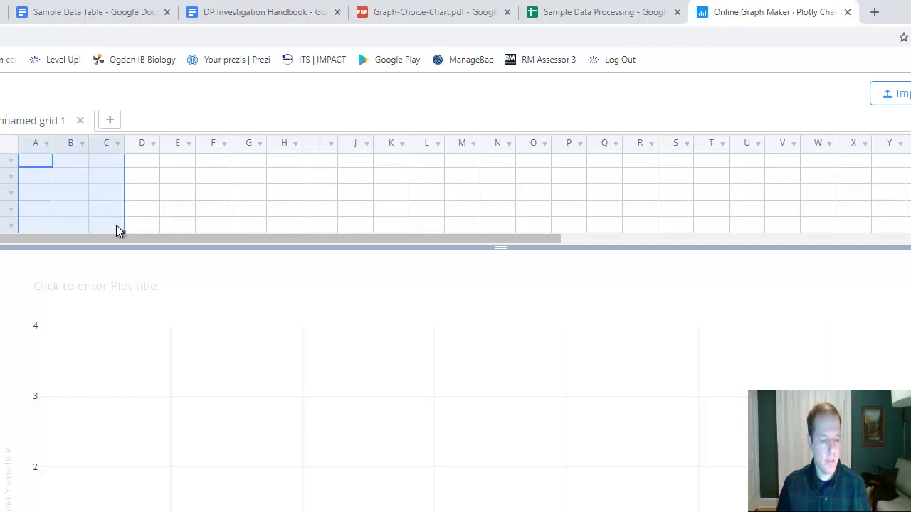
key("ctrl+v")
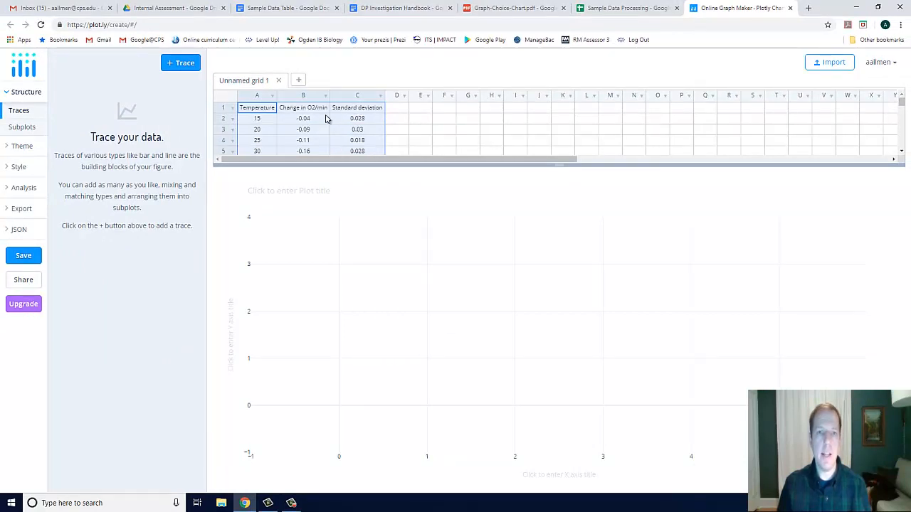
left_click(267, 110)
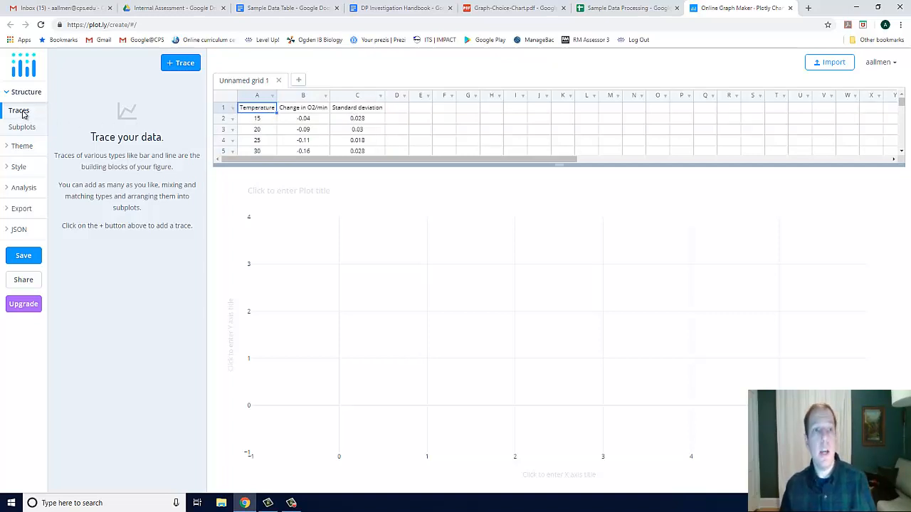
Add a Scatter trace and assign column A, the temperatures, as its X data
left_click(182, 68)
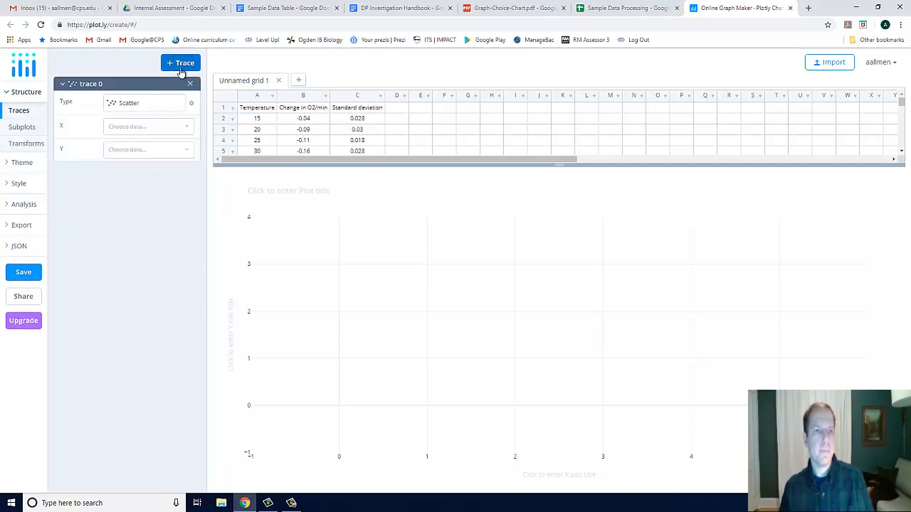
left_click(154, 105)
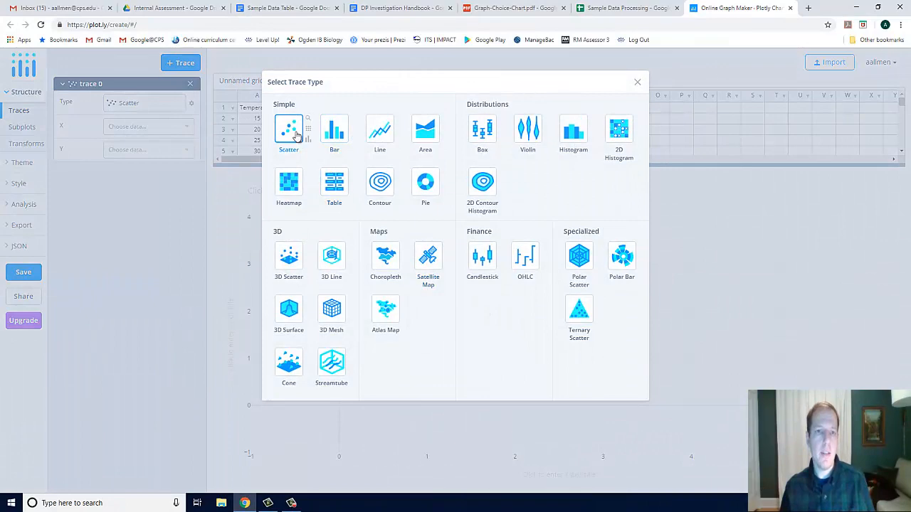
left_click(293, 136)
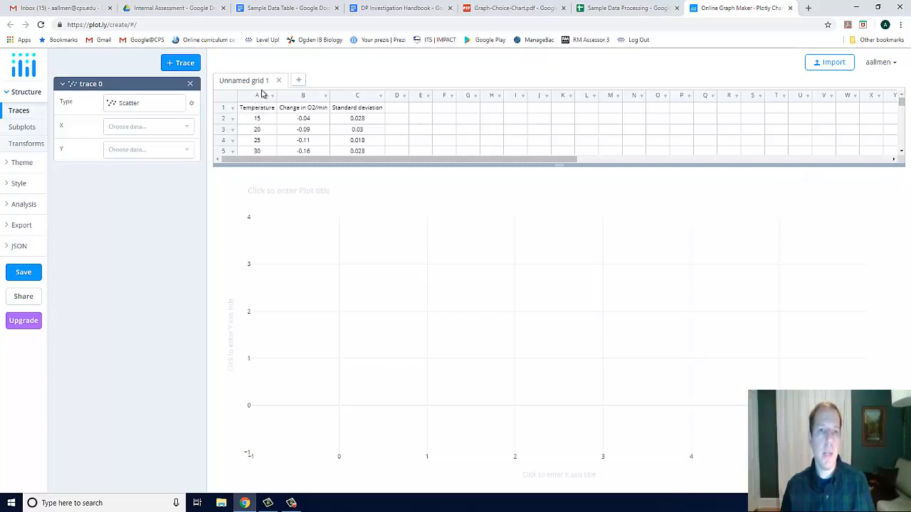
left_click(185, 126)
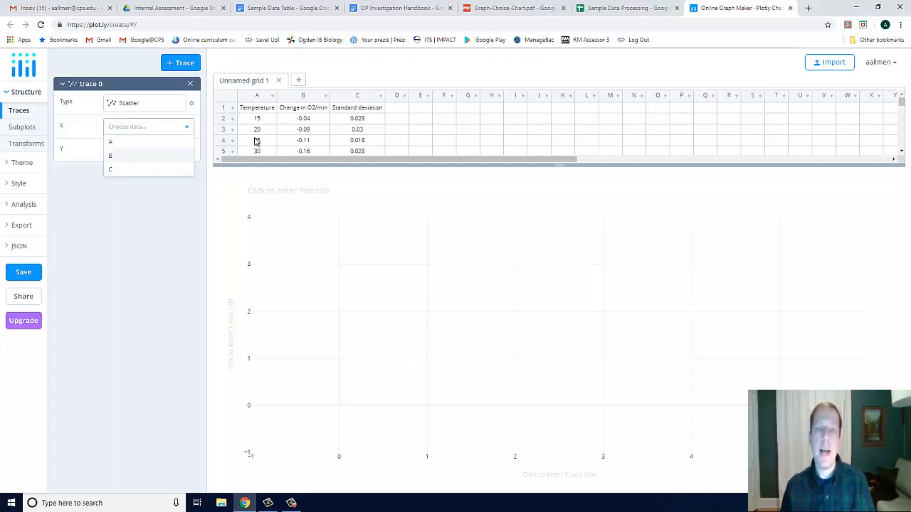
left_click(140, 146)
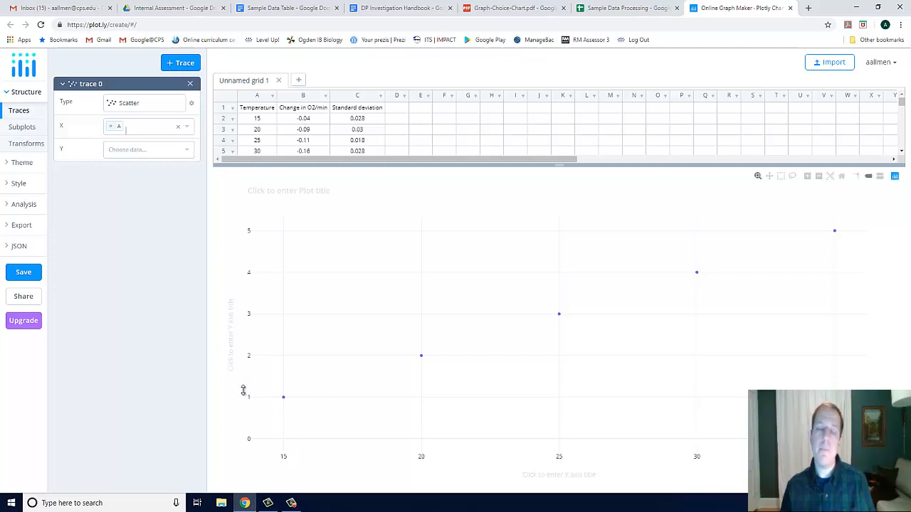
Assign column B as the trace's Y data and title the Y axis "Rate of respiration (change in %O2/min)"
left_click(181, 151)
left_click(126, 180)
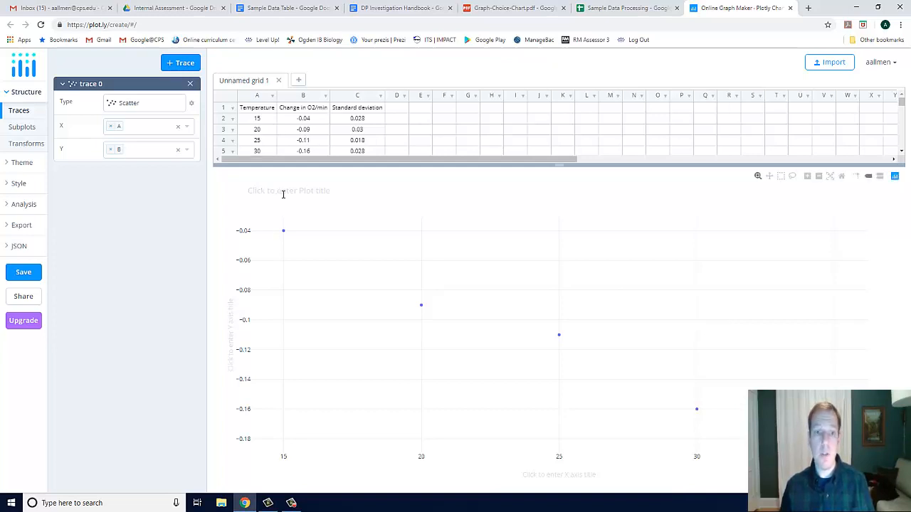
left_click(232, 331)
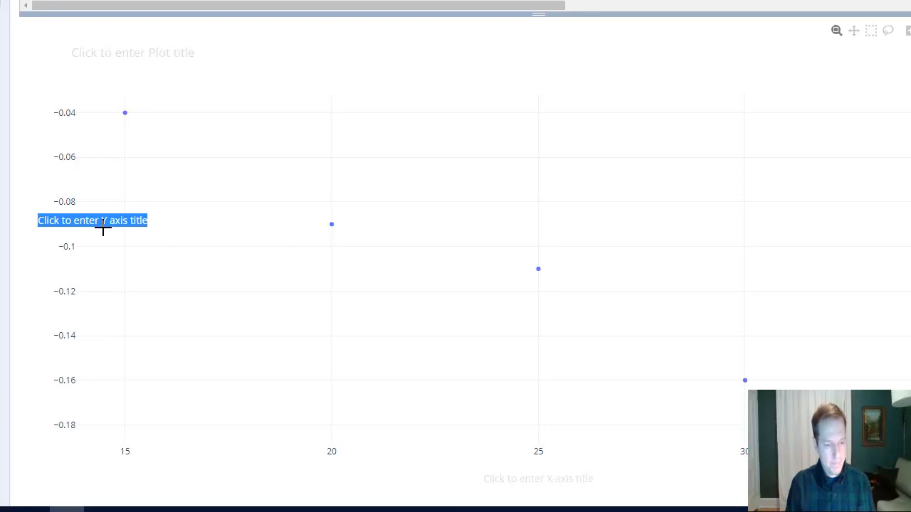
key("BackSpace")
type("Rate ")
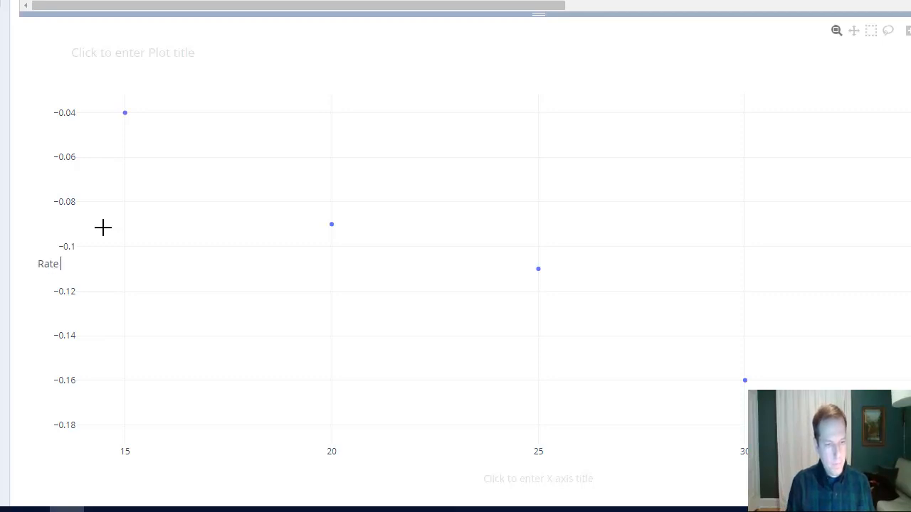
type("of respiratio")
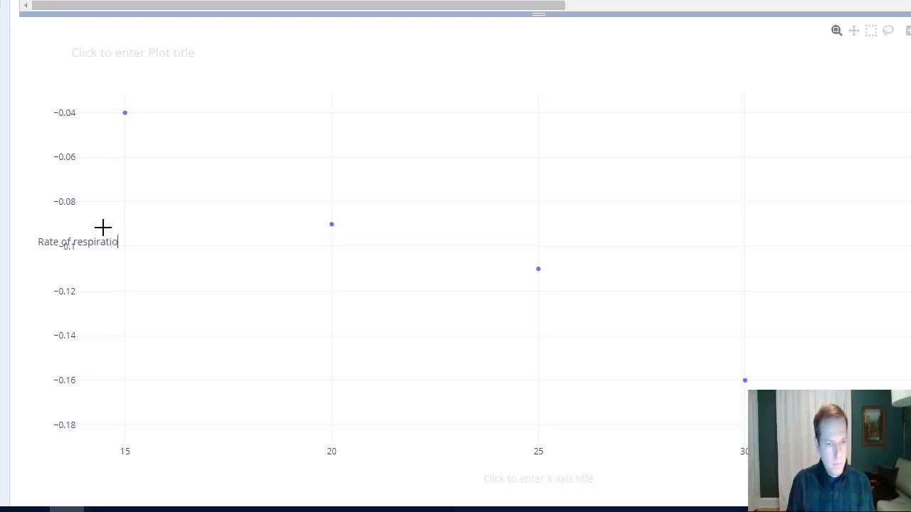
type("n (chan")
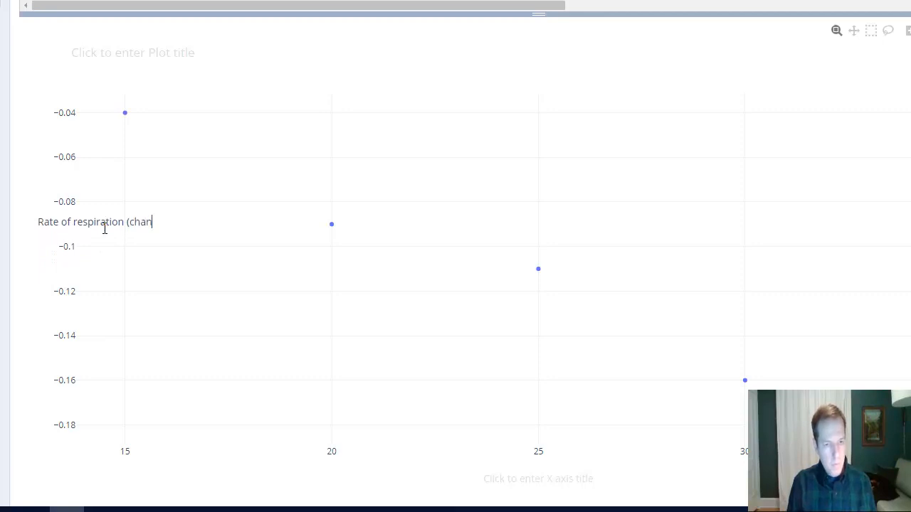
type("ge in %O2")
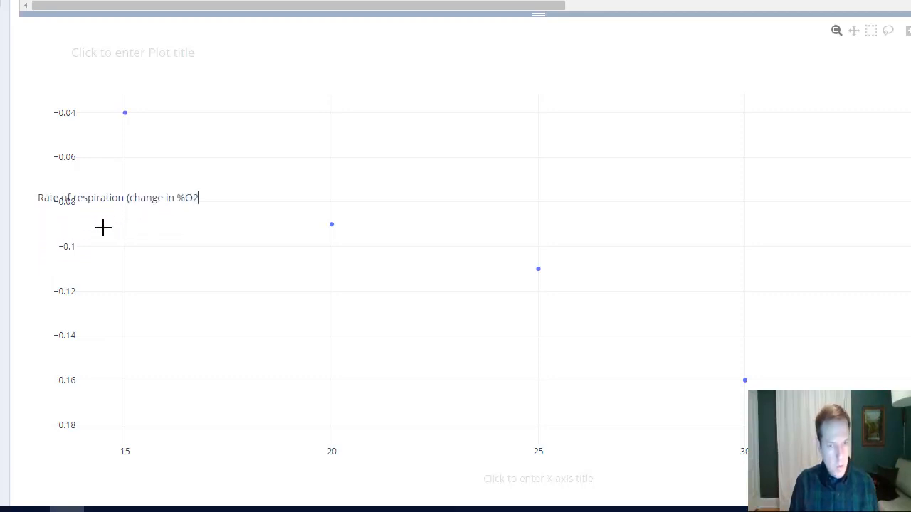
type("/min")
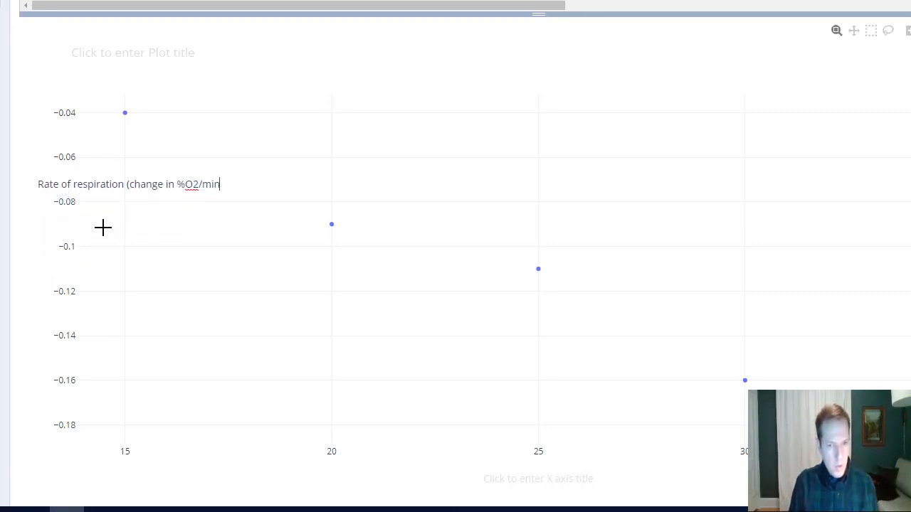
type(")")
left_click(103, 227)
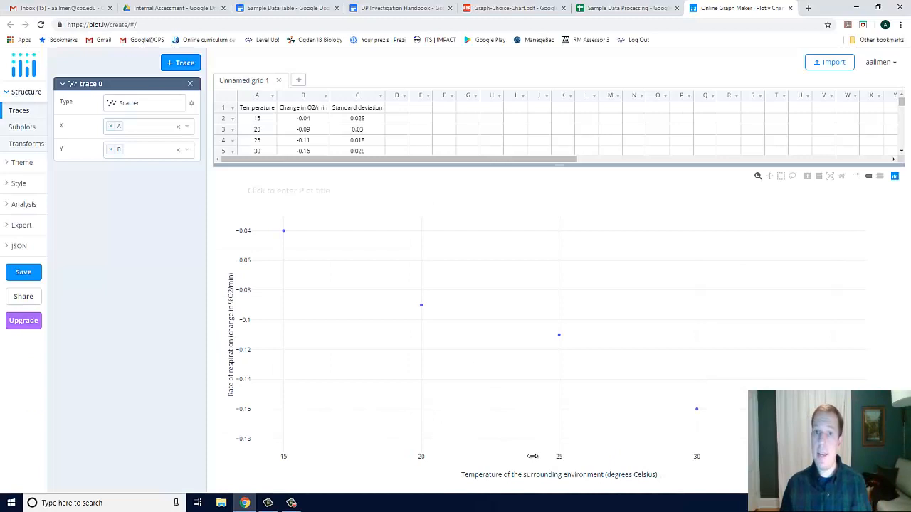
Title the plot "Change in rate of respiration of A. vulgare at temperatures 15-35 degrees Celsius"
left_click(289, 192)
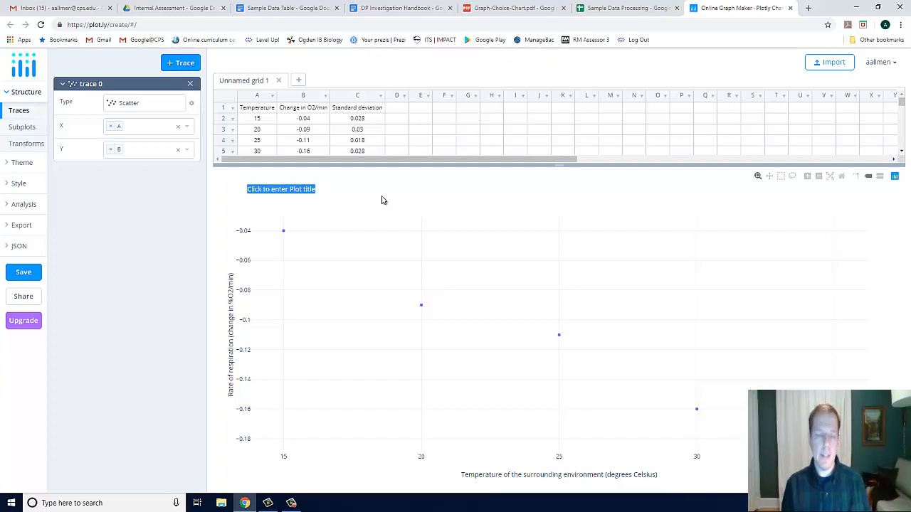
type("Re")
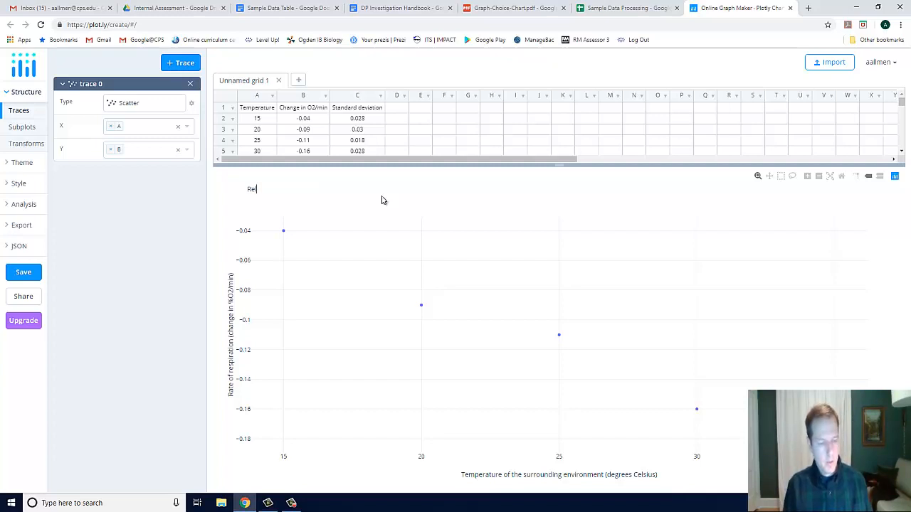
type("lationship between")
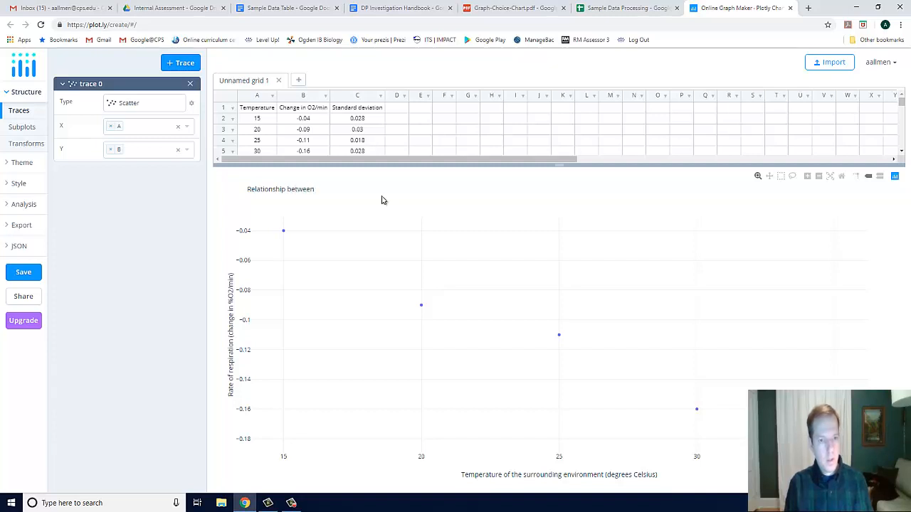
key("ctrl+a")
type("Change in rate of respiration of A. vulgare at temperatures 15-35 degrees Celsius")
key("ctrl+a")
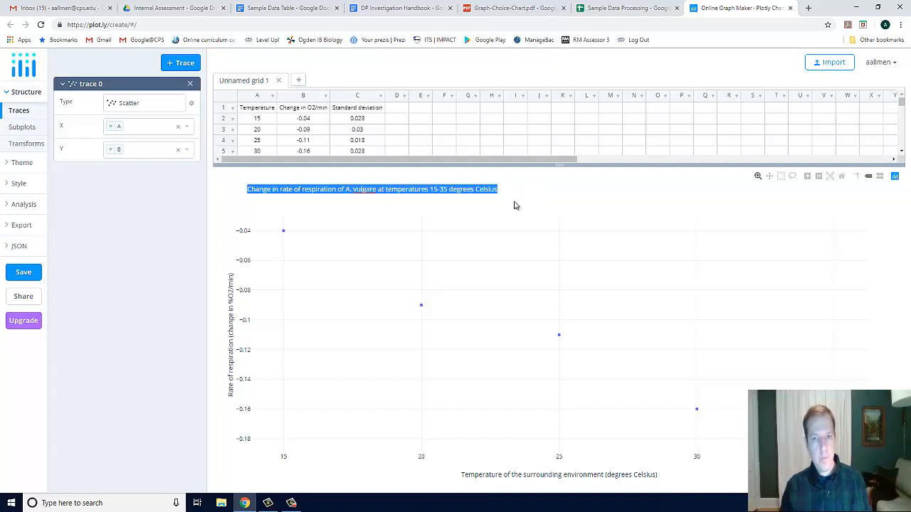
left_click(516, 206)
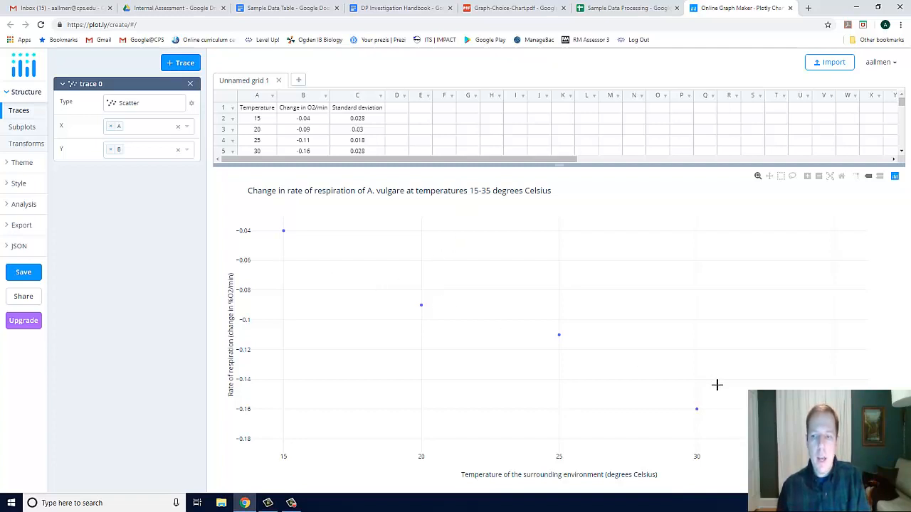
Set the constant point size of trace 0 to 9 in its style settings
left_click(20, 185)
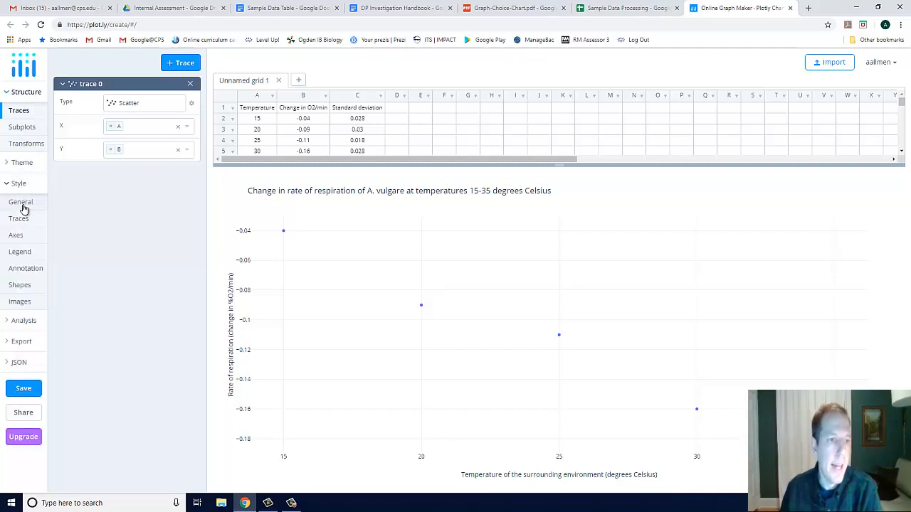
left_click(21, 204)
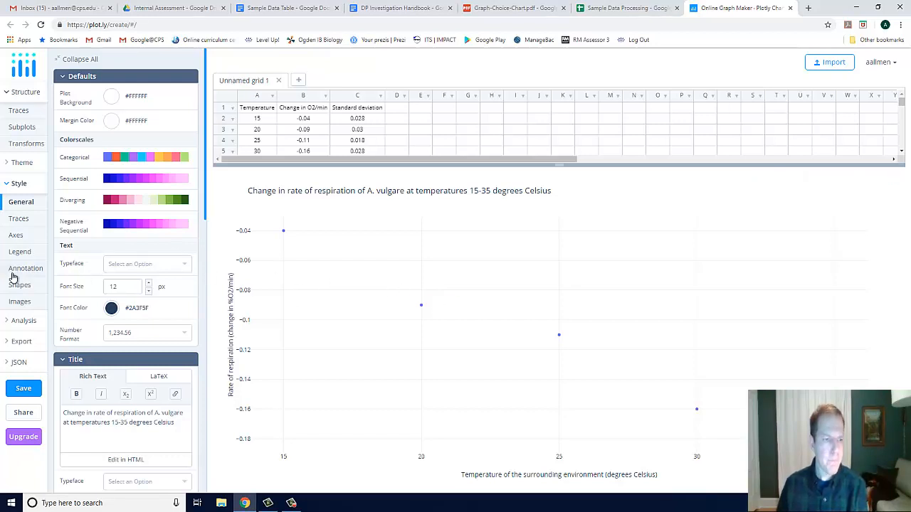
left_click(19, 219)
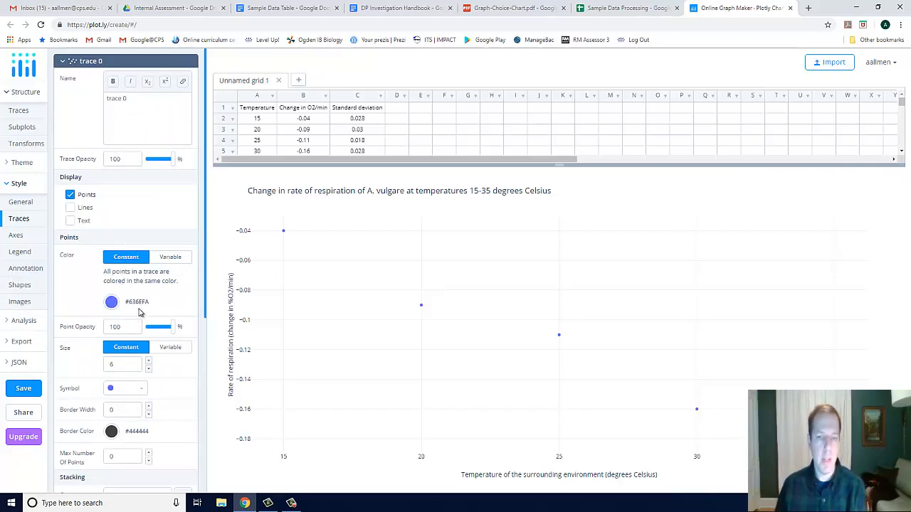
scroll(142, 304, "down", 1)
triple_click(147, 269)
Add asymmetric Y error bars to trace 0 and enlarge the data grid to show the 35-degree row
scroll(142, 356, "down", 2)
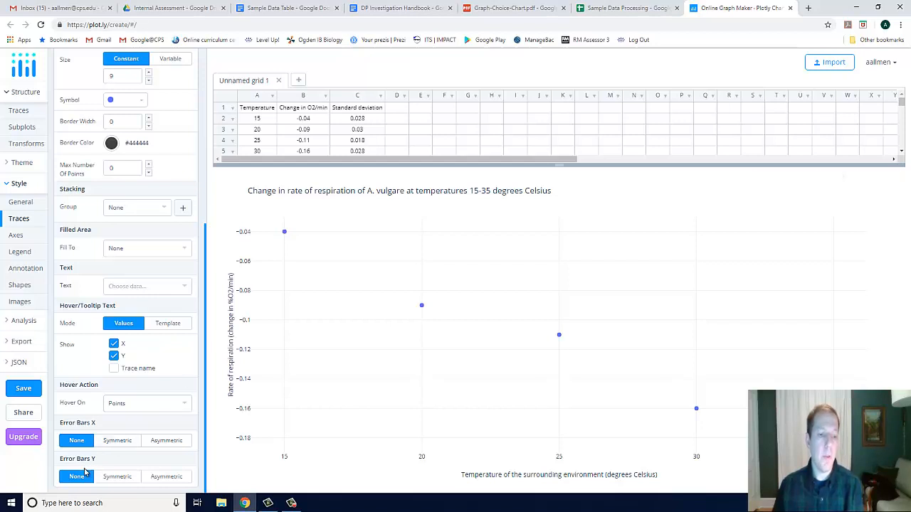
left_click(164, 482)
scroll(162, 441, "down", 1)
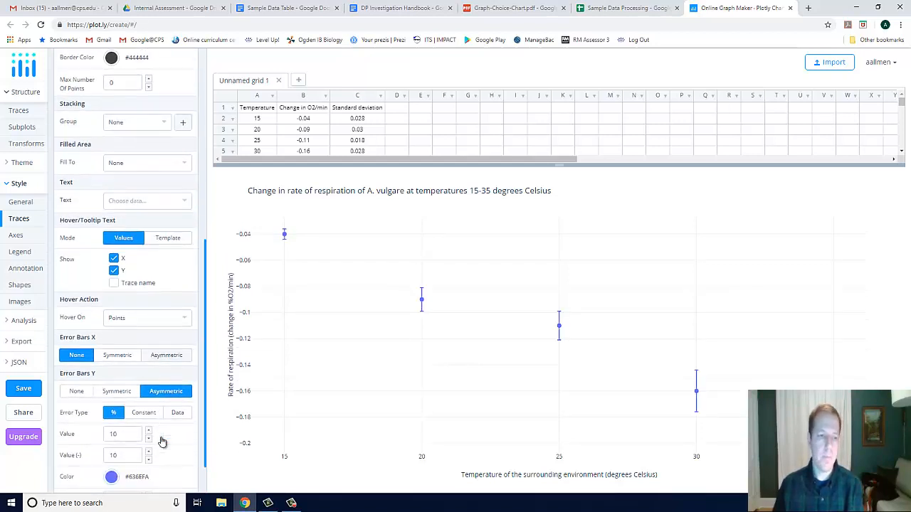
scroll(163, 441, "down", 1)
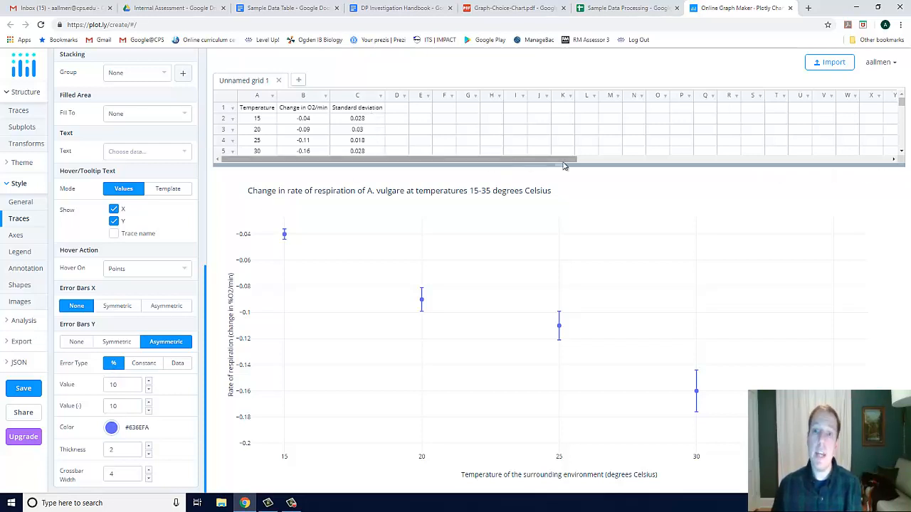
left_click_drag(564, 165, 568, 192)
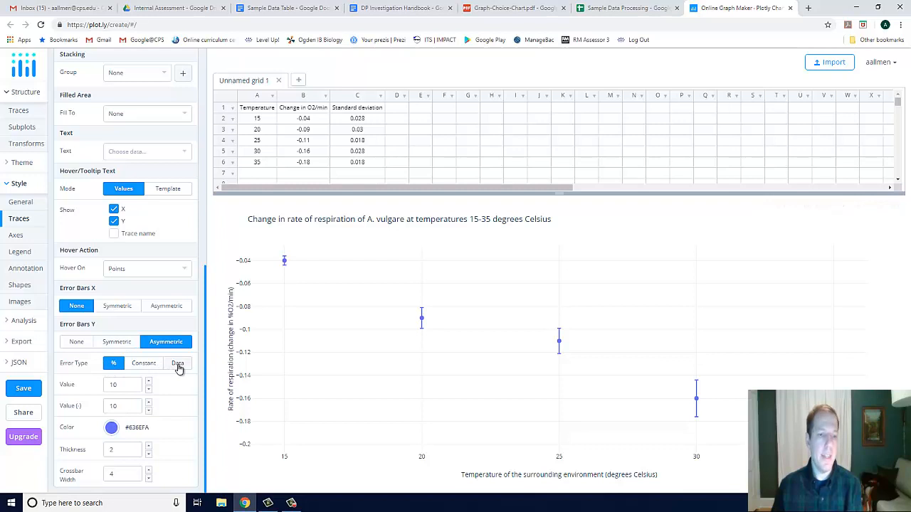
Base the Y error bars on data, using the standard deviations in column C for both positive and negative errors
left_click(178, 364)
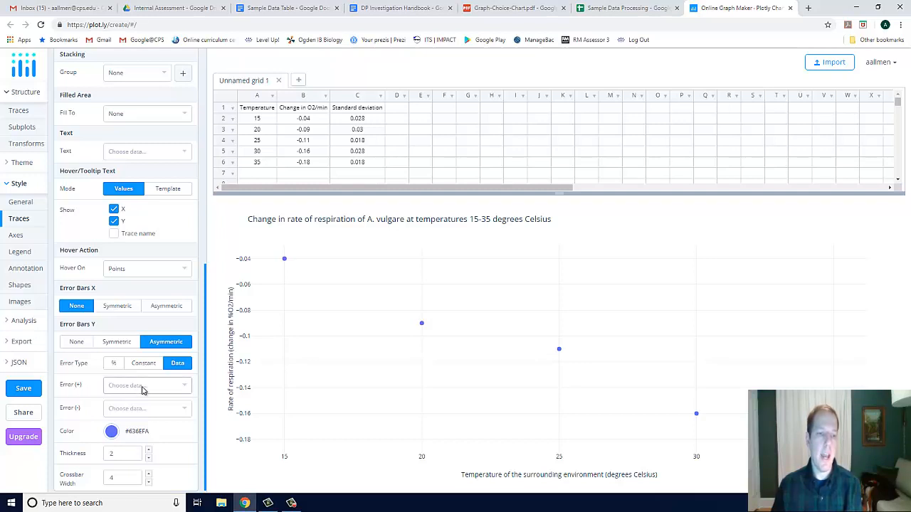
left_click(143, 386)
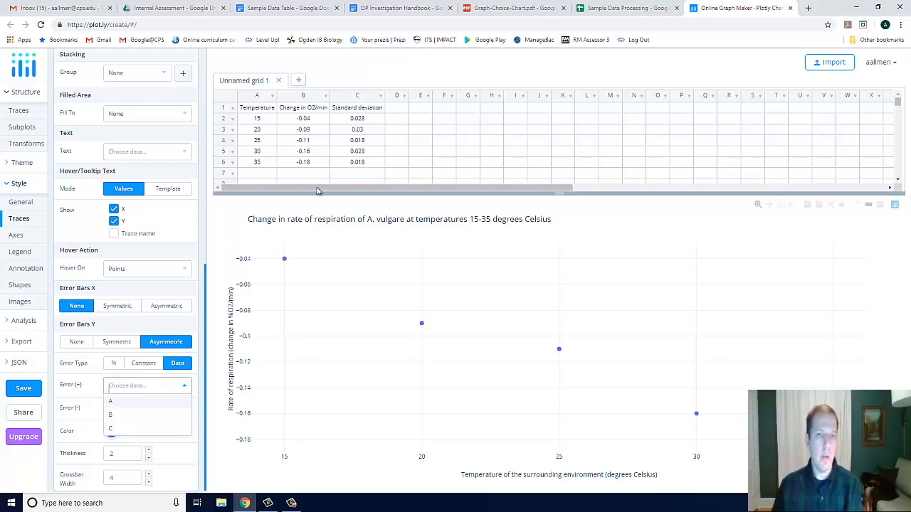
left_click(129, 431)
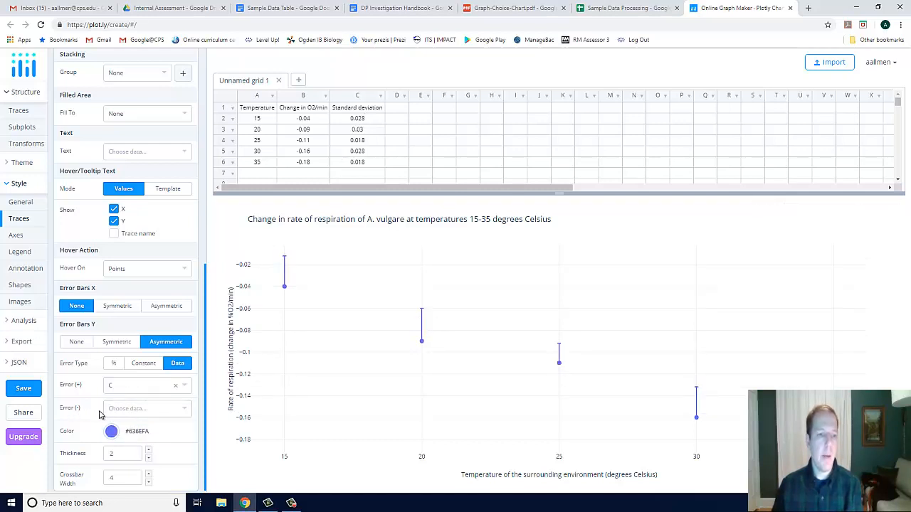
left_click(148, 410)
left_click(128, 452)
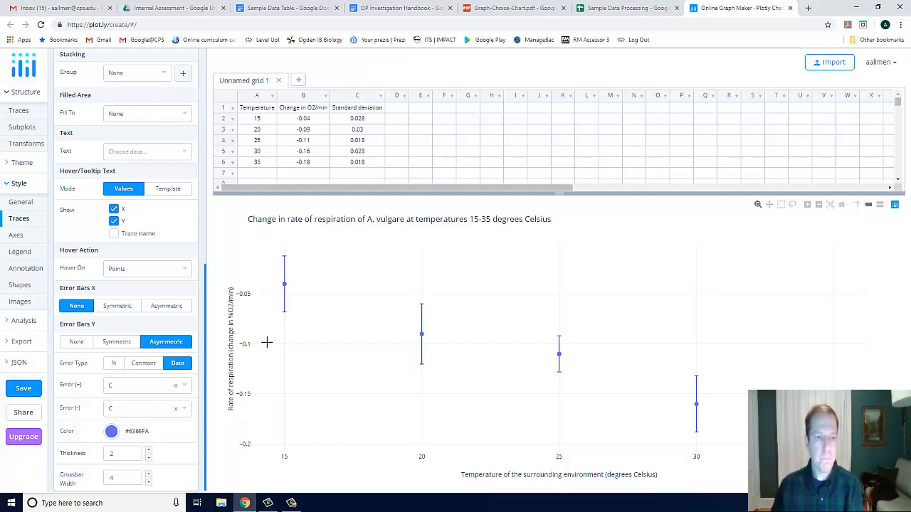
Add a curve fit for trace 0 with the Linear family function and run it
left_click(25, 322)
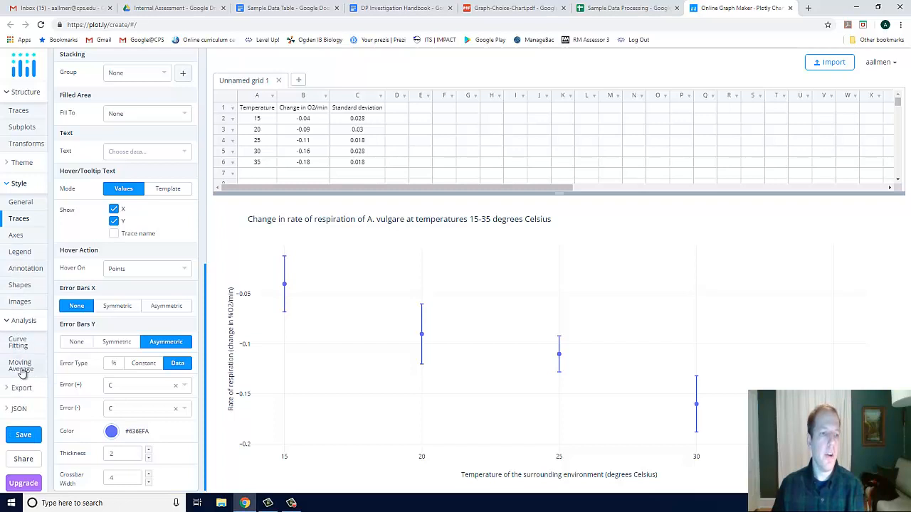
left_click(29, 345)
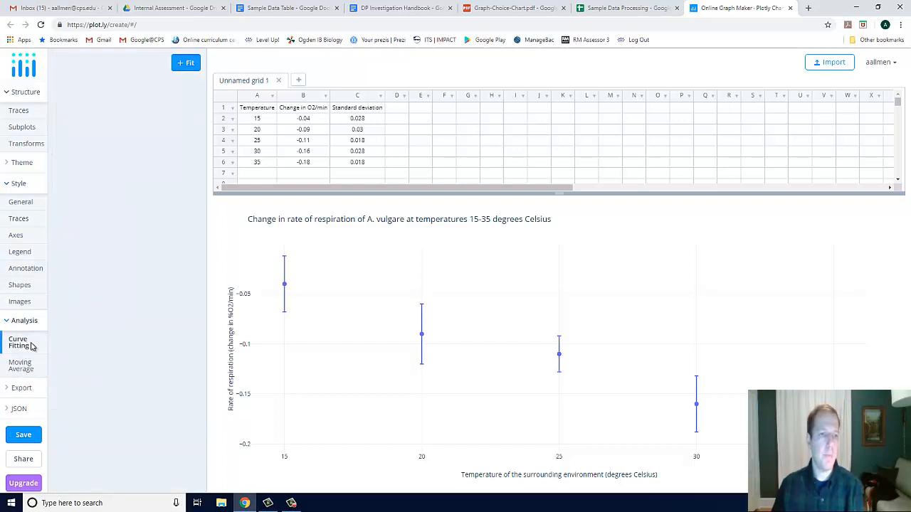
left_click(187, 64)
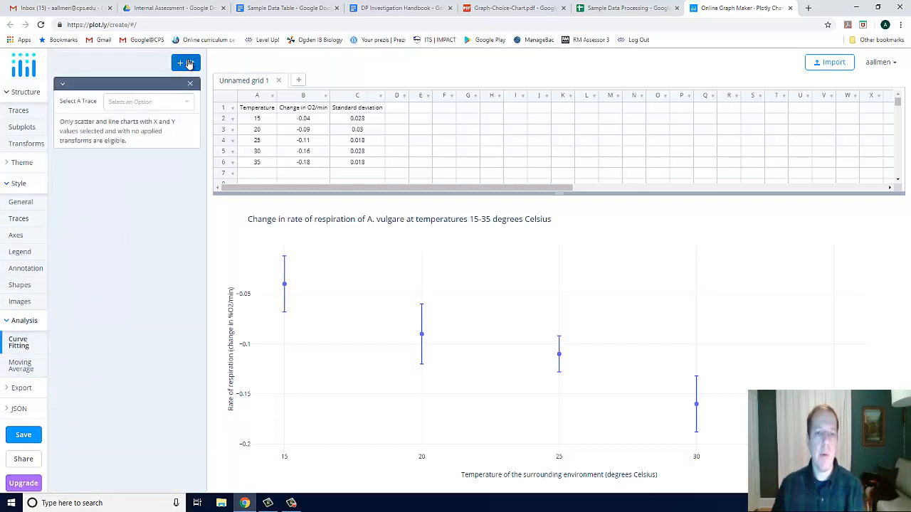
left_click(150, 104)
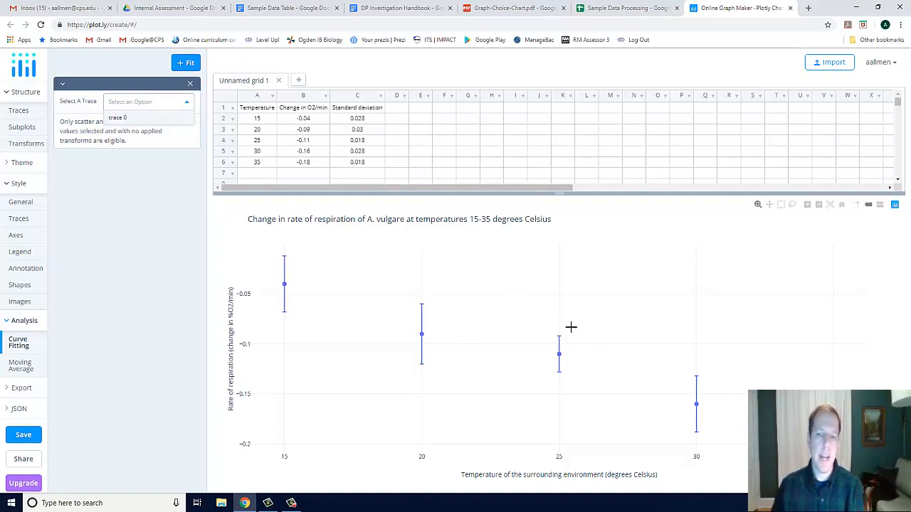
left_click(119, 119)
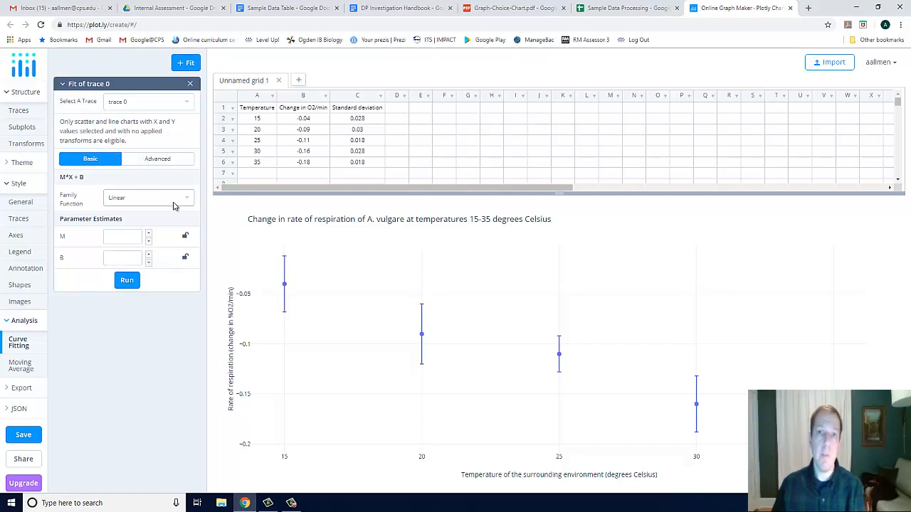
left_click(128, 202)
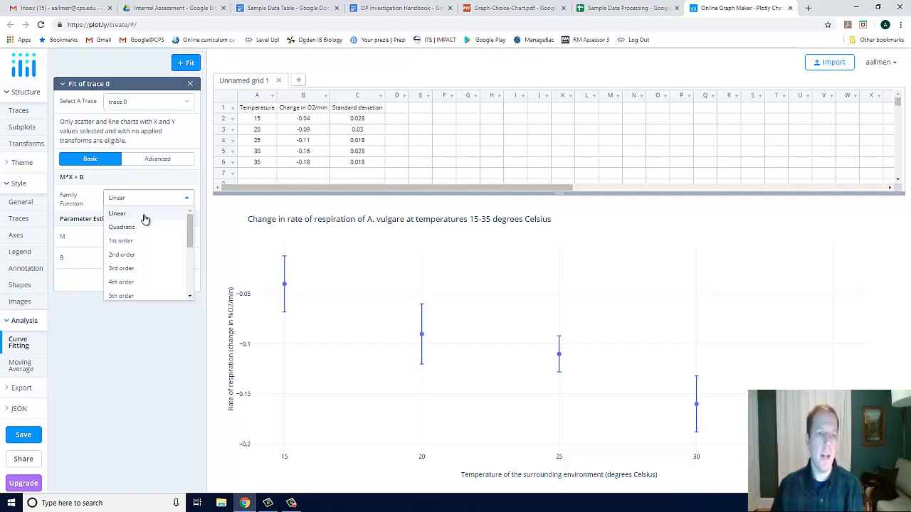
left_click(144, 216)
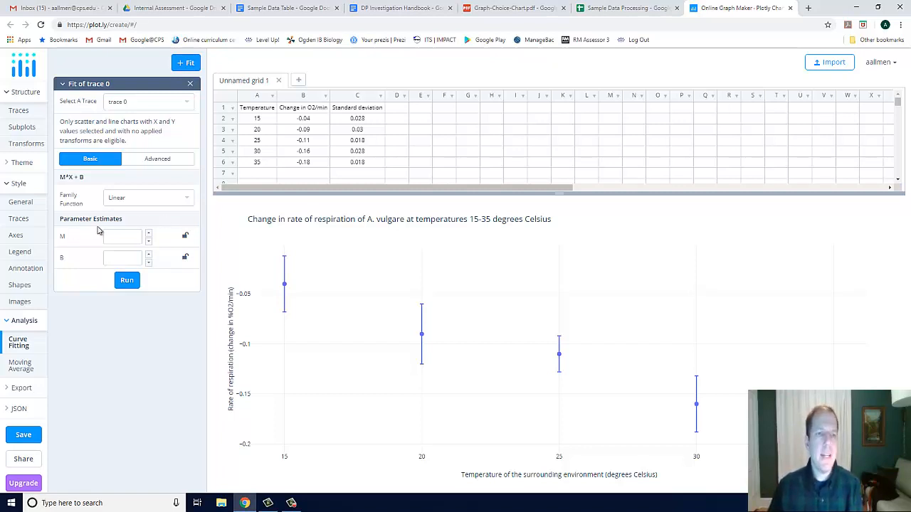
left_click(125, 279)
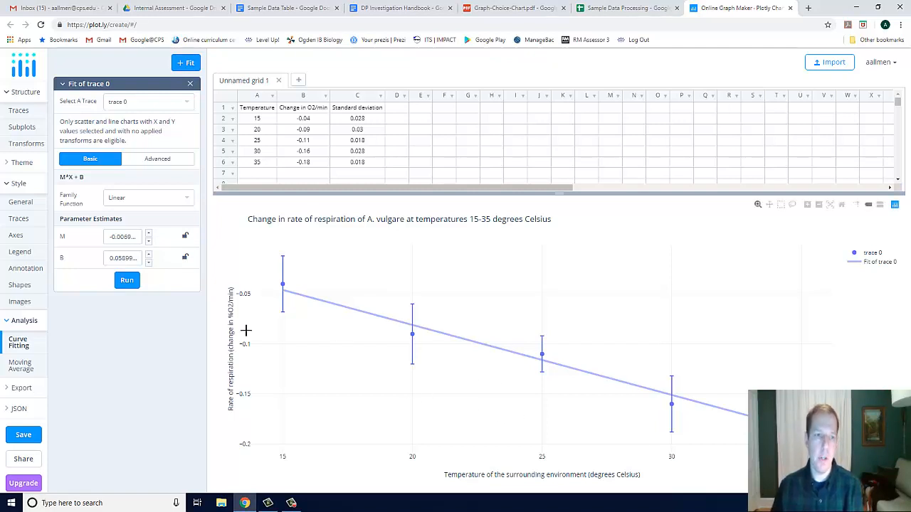
Add an annotation with its arrow on the fitted line between 20 and 25 degrees and its text well above the line
left_click(27, 271)
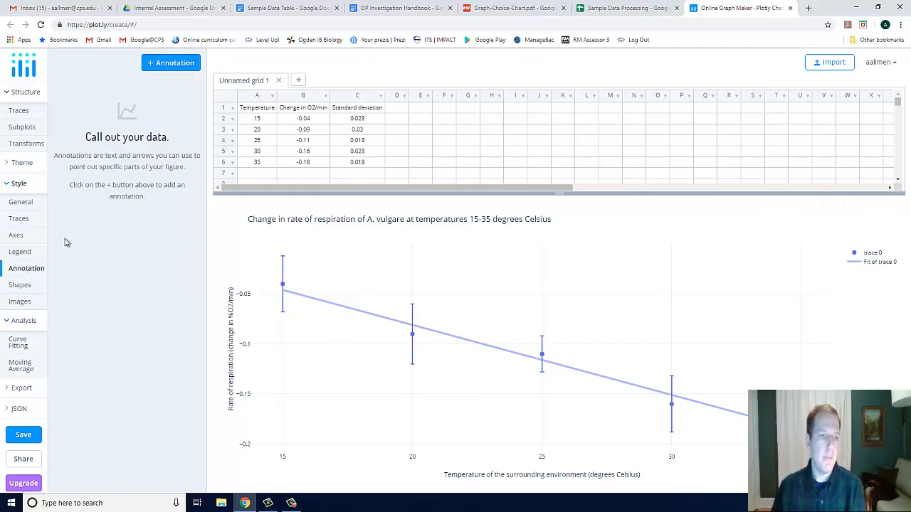
left_click(157, 63)
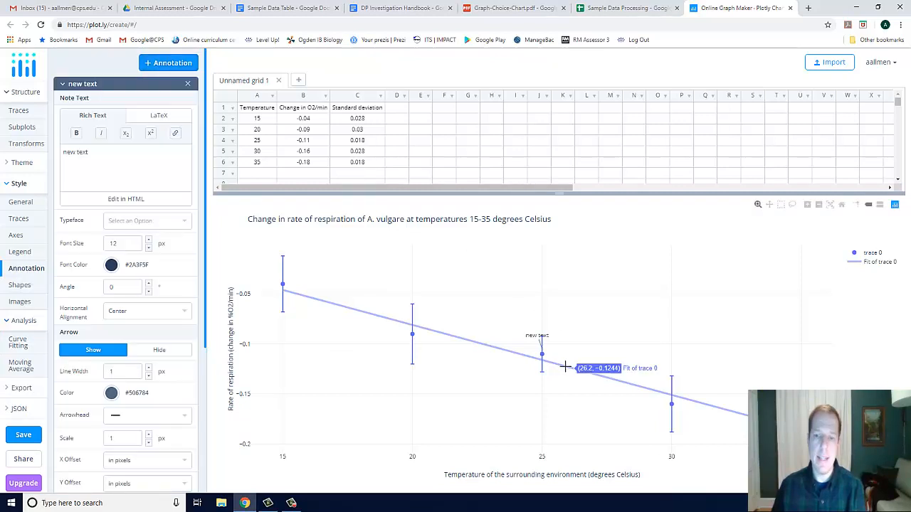
mouse_move(507, 344)
left_mouse_down()
mouse_move(495, 342)
mouse_move(546, 261)
mouse_move(570, 268)
left_mouse_up()
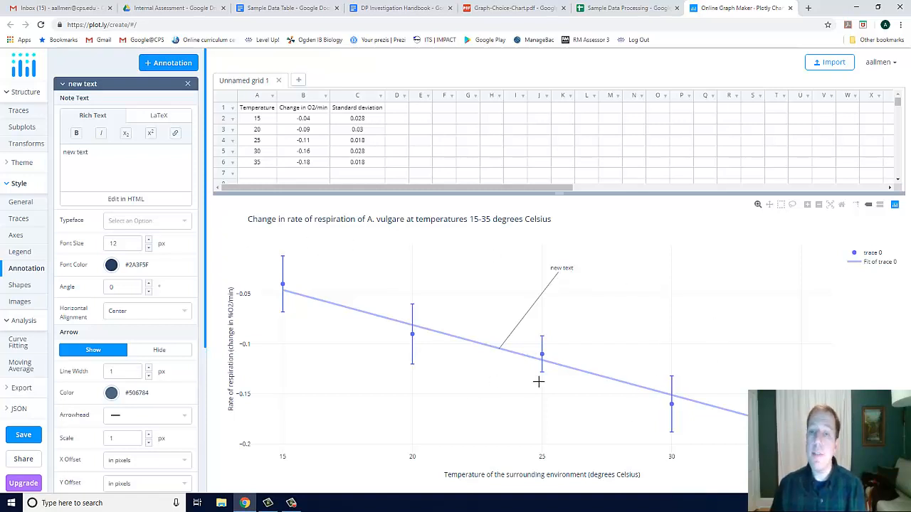
Check the privacy settings for saving the plot and grid, leave without saving, and view the available export formats
left_click(22, 435)
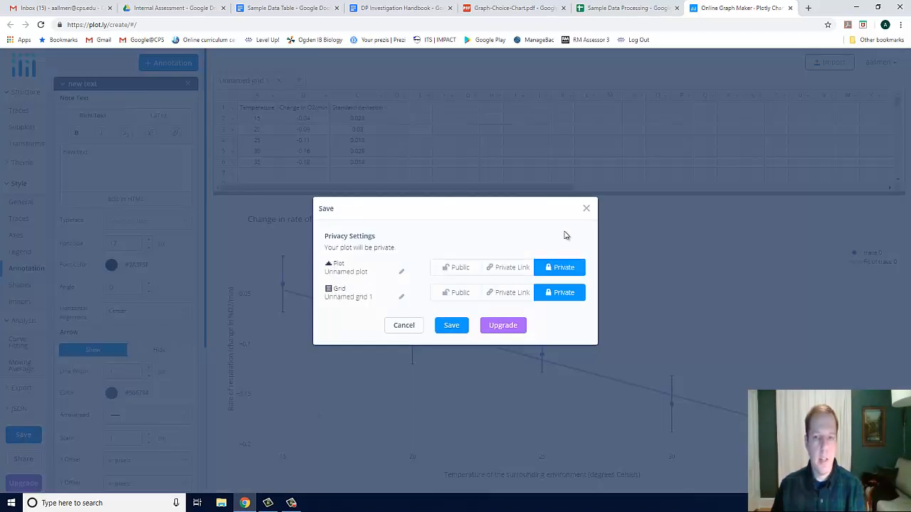
left_click(587, 209)
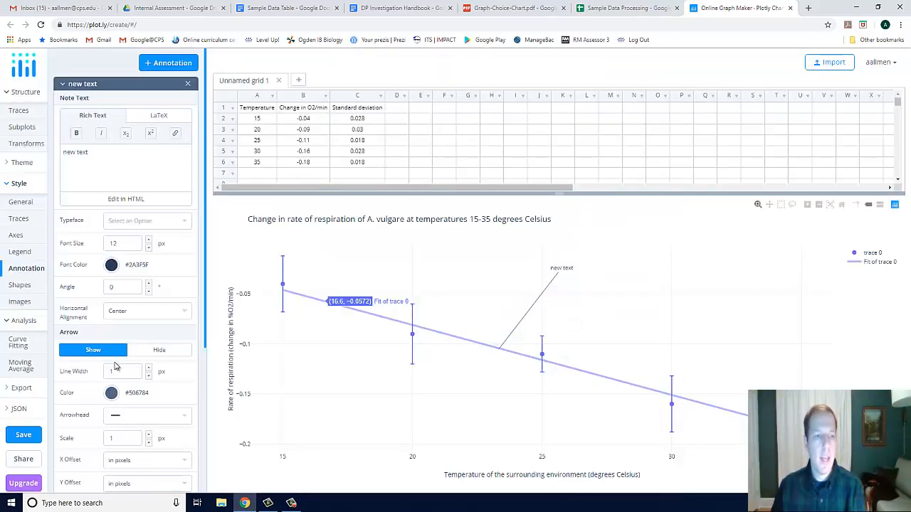
left_click(23, 389)
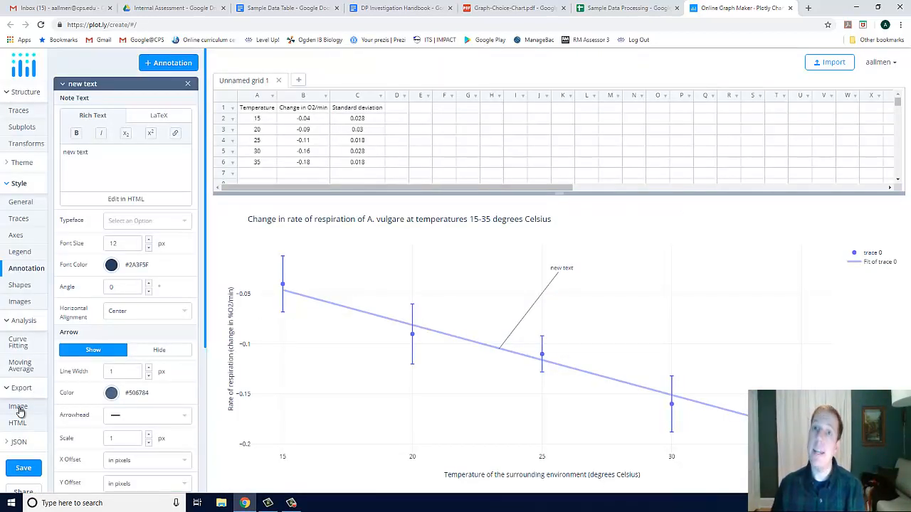